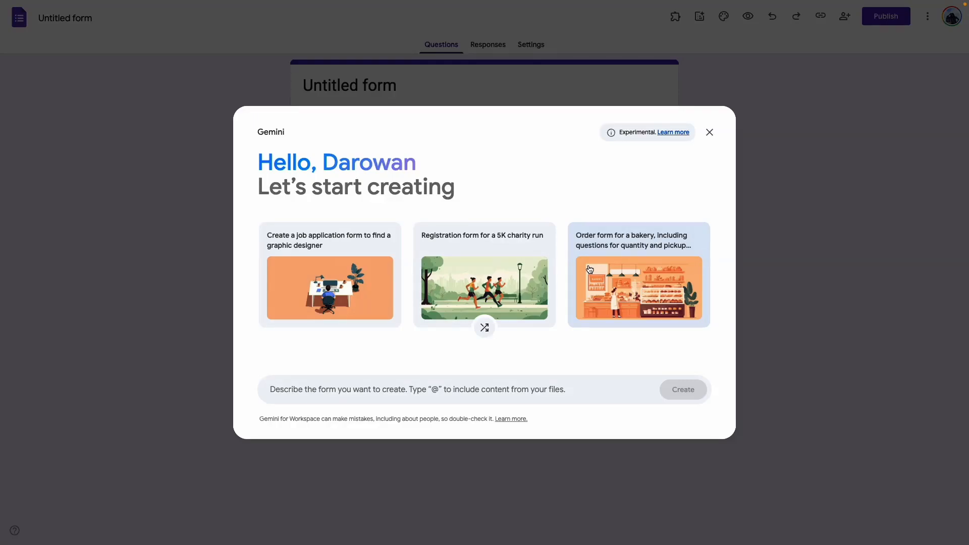
Step: Generate a form draft with Gemini from the shuffled suggestion "Evaluate the onboarding experience for new employees"
{"action": "left_click", "coordinate": [386, 396]}
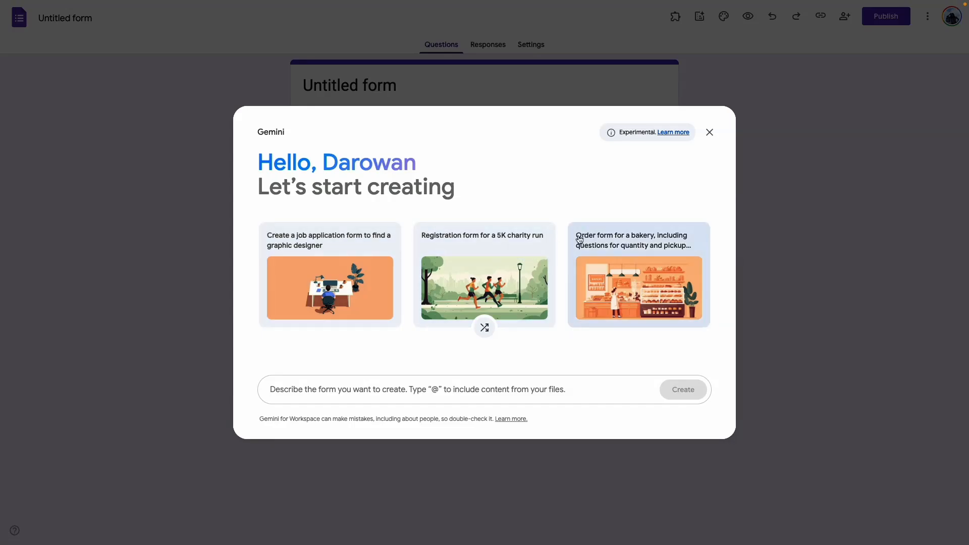
{"action": "left_click", "coordinate": [486, 329]}
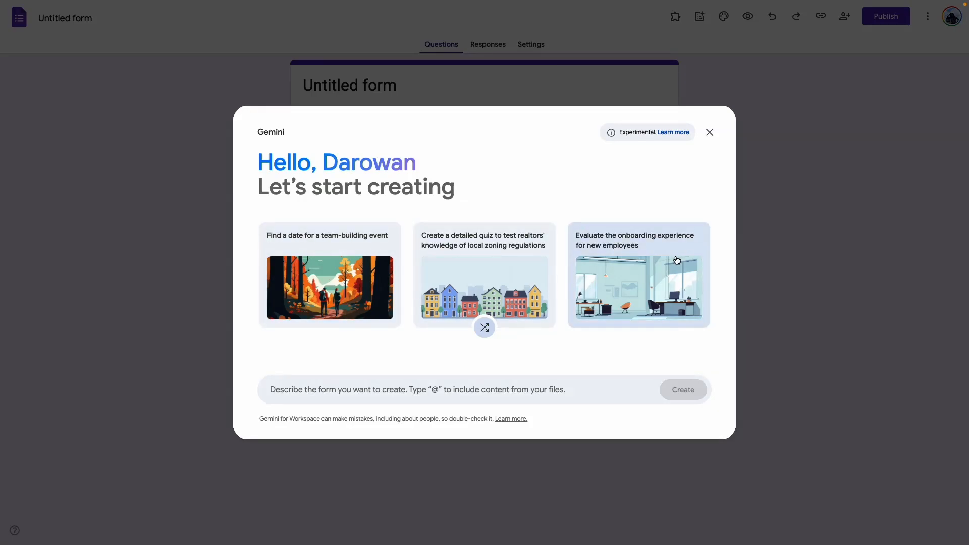
{"action": "left_click", "coordinate": [651, 240]}
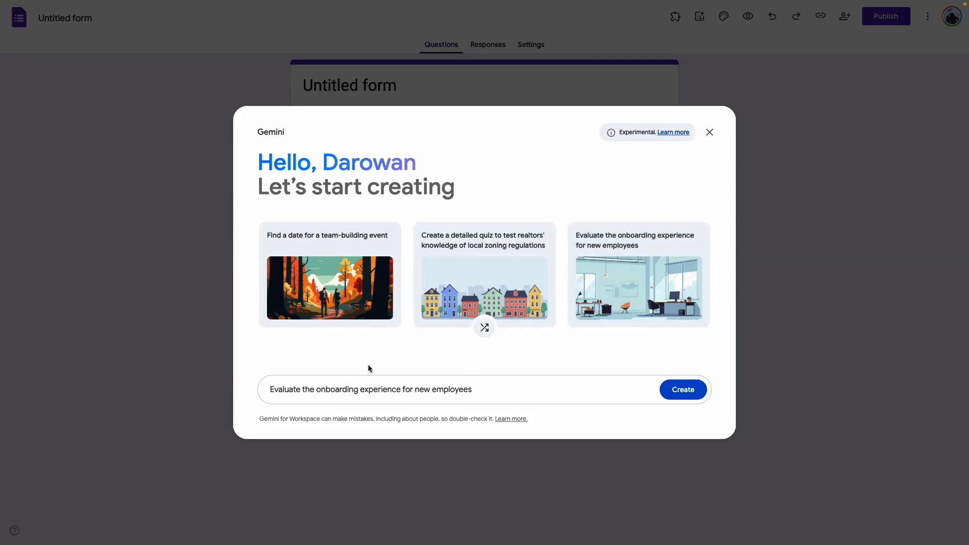
{"action": "left_click", "coordinate": [685, 390]}
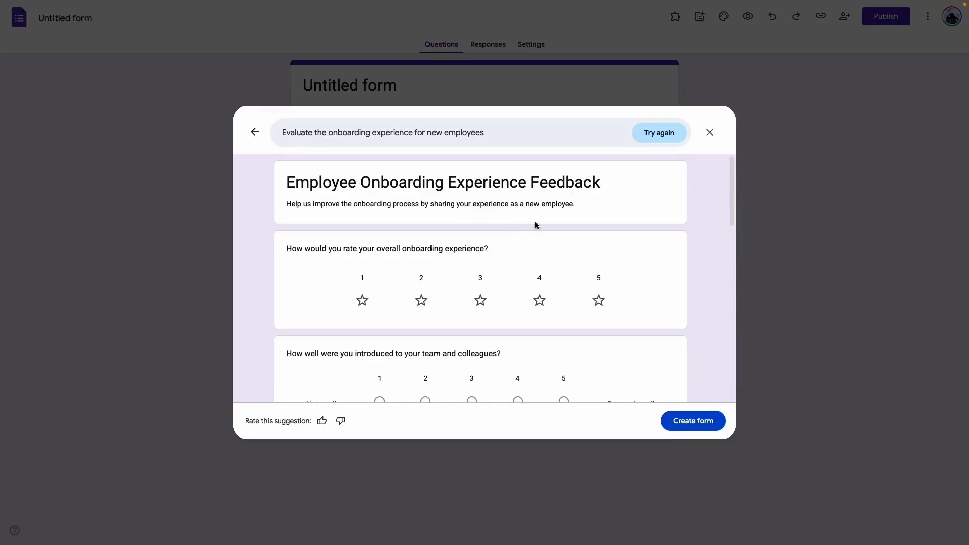
Step: Examine the questions and answer types in the drafted employee onboarding feedback form
{"action": "scroll", "coordinate": [546, 228], "scroll_direction": "down", "scroll_amount": 1}
{"action": "scroll", "coordinate": [552, 223], "scroll_direction": "up", "scroll_amount": 1}
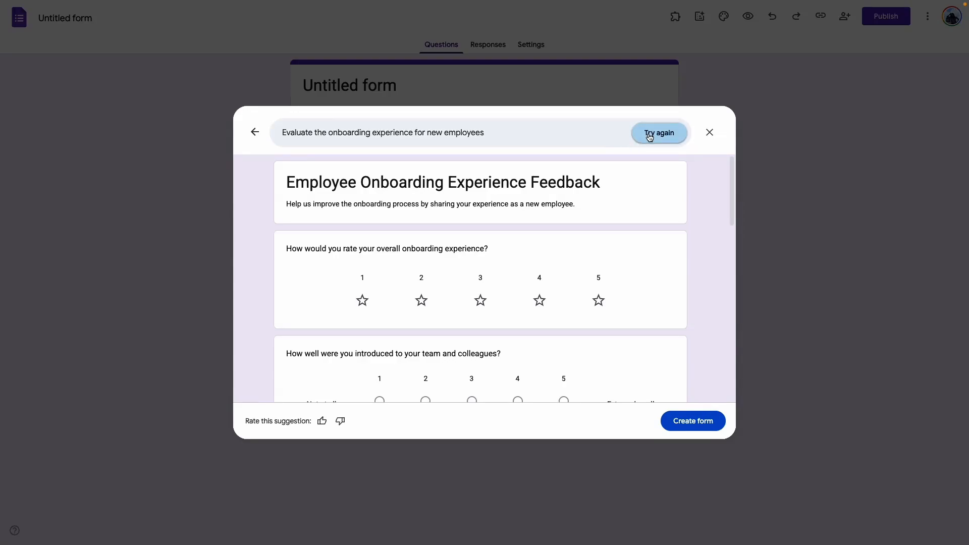
{"action": "scroll", "coordinate": [666, 276], "scroll_direction": "down", "scroll_amount": 5}
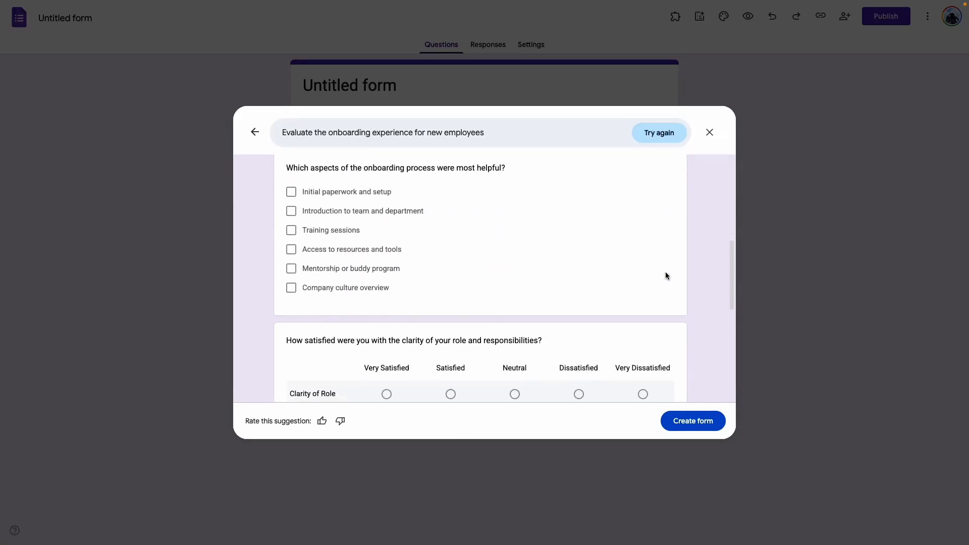
{"action": "scroll", "coordinate": [667, 270], "scroll_direction": "down", "scroll_amount": 4}
{"action": "scroll", "coordinate": [439, 243], "scroll_direction": "up", "scroll_amount": 9}
{"action": "scroll", "coordinate": [438, 243], "scroll_direction": "down", "scroll_amount": 1}
{"action": "scroll", "coordinate": [439, 243], "scroll_direction": "down", "scroll_amount": 4}
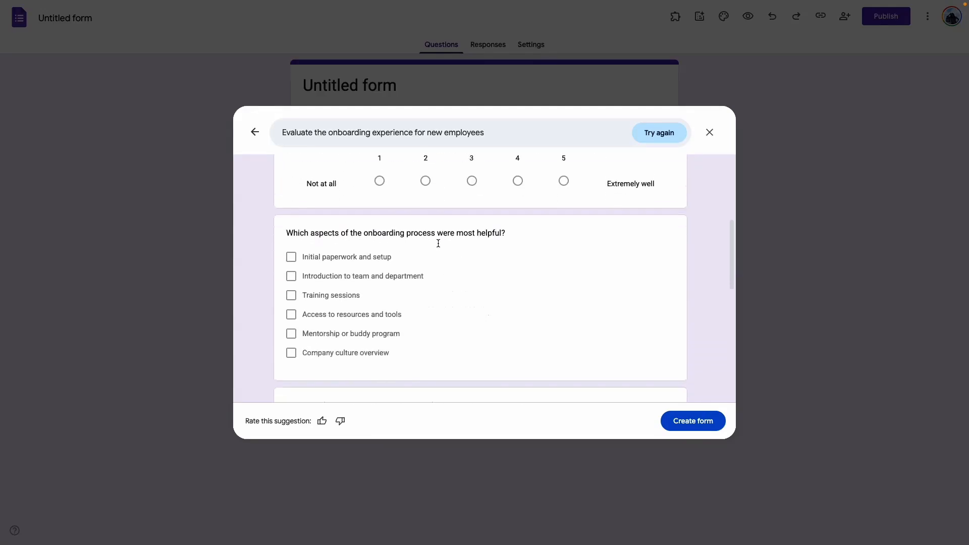
{"action": "scroll", "coordinate": [438, 248], "scroll_direction": "down", "scroll_amount": 4}
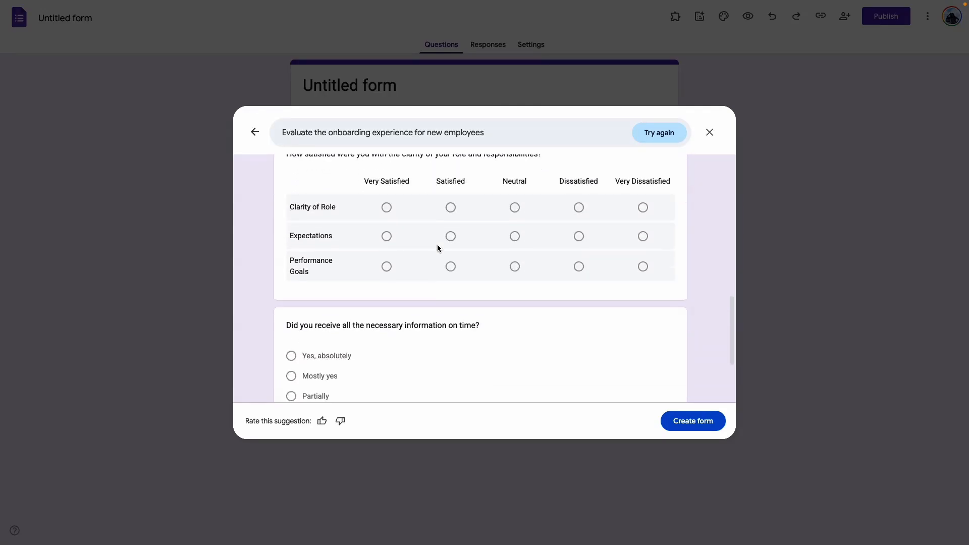
{"action": "scroll", "coordinate": [438, 248], "scroll_direction": "up", "scroll_amount": 1}
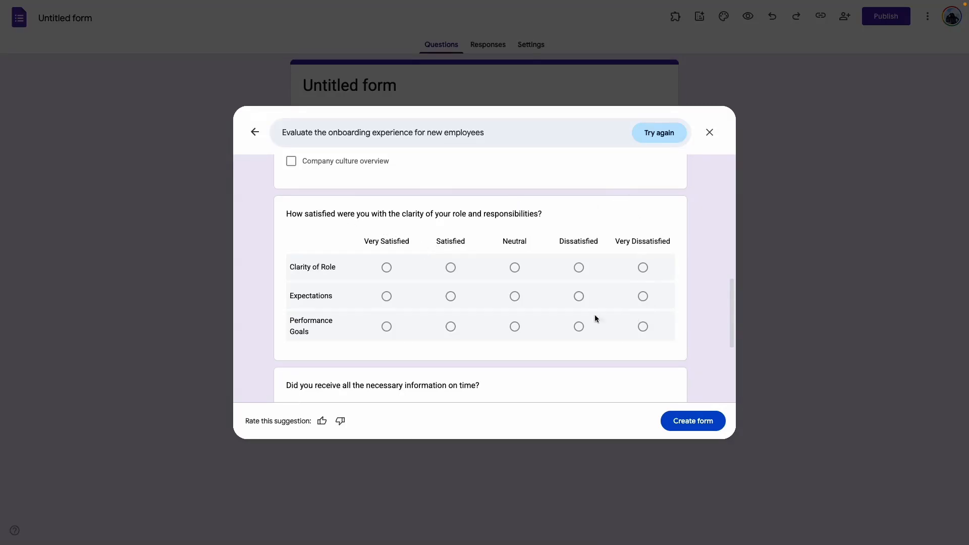
{"action": "scroll", "coordinate": [385, 296], "scroll_direction": "up", "scroll_amount": 2}
{"action": "scroll", "coordinate": [442, 283], "scroll_direction": "down", "scroll_amount": 1}
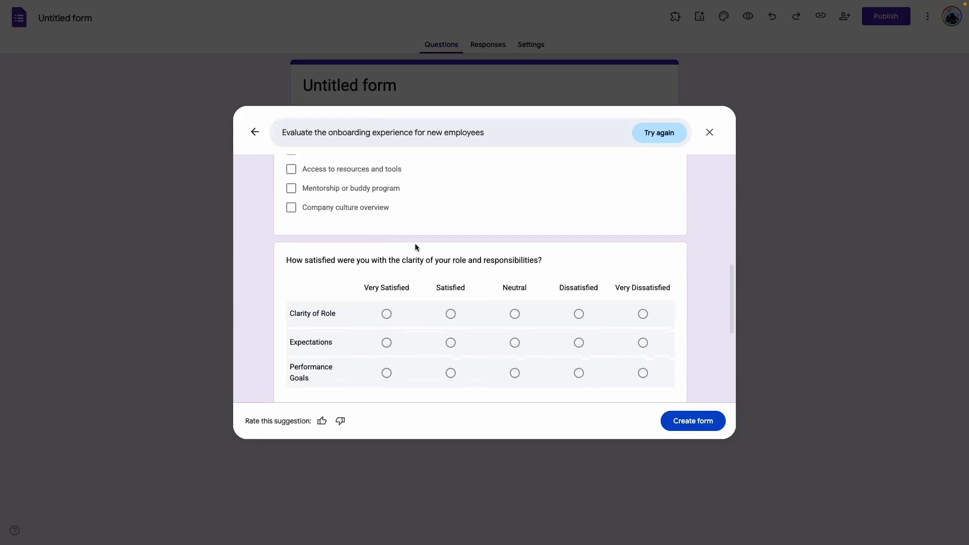
{"action": "scroll", "coordinate": [439, 290], "scroll_direction": "down", "scroll_amount": 2}
{"action": "scroll", "coordinate": [413, 238], "scroll_direction": "up", "scroll_amount": 5}
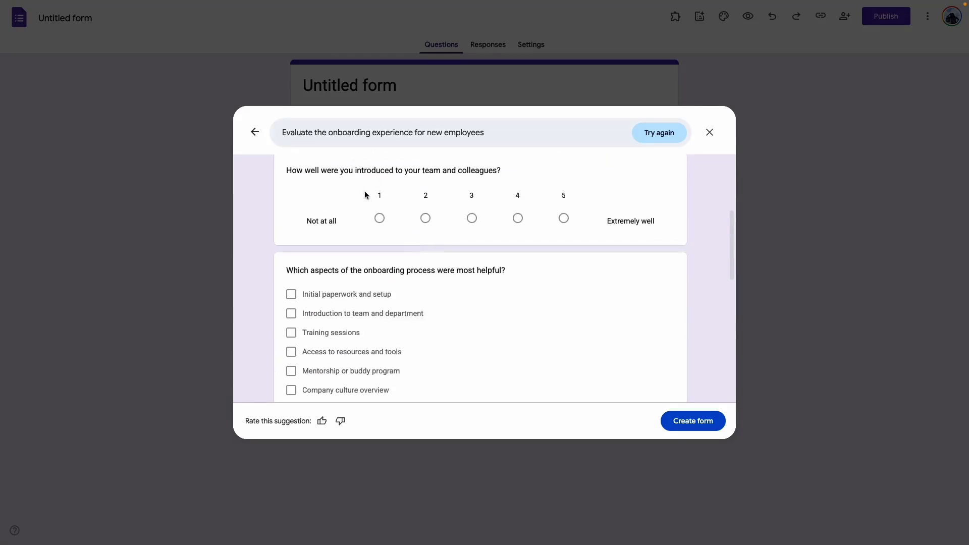
{"action": "scroll", "coordinate": [408, 222], "scroll_direction": "up", "scroll_amount": 4}
{"action": "scroll", "coordinate": [426, 280], "scroll_direction": "down", "scroll_amount": 5}
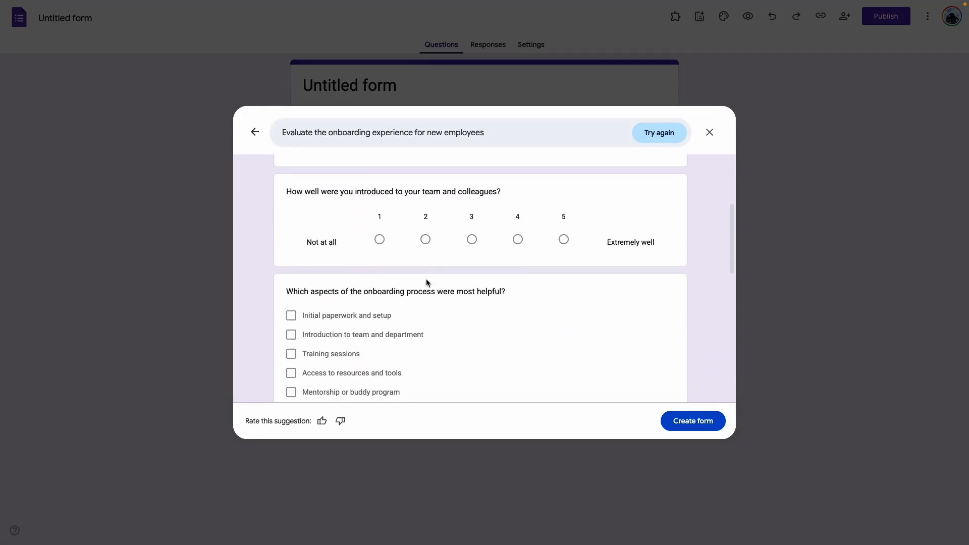
{"action": "scroll", "coordinate": [426, 281], "scroll_direction": "down", "scroll_amount": 2}
{"action": "scroll", "coordinate": [425, 279], "scroll_direction": "down", "scroll_amount": 2}
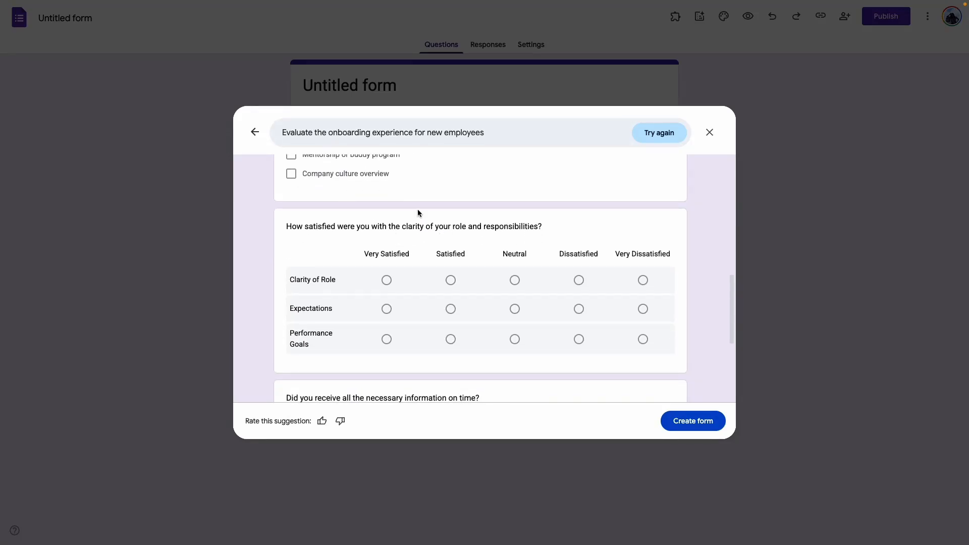
{"action": "scroll", "coordinate": [429, 237], "scroll_direction": "down", "scroll_amount": 1}
{"action": "scroll", "coordinate": [475, 283], "scroll_direction": "up", "scroll_amount": 10}
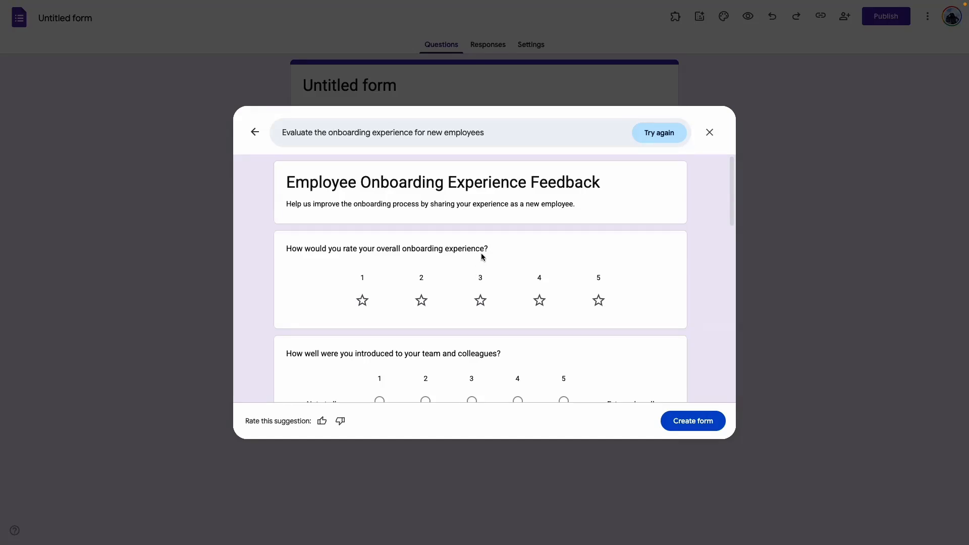
Step: Regenerate the onboarding form suggestion and review all questions of the new draft
{"action": "left_click", "coordinate": [663, 136]}
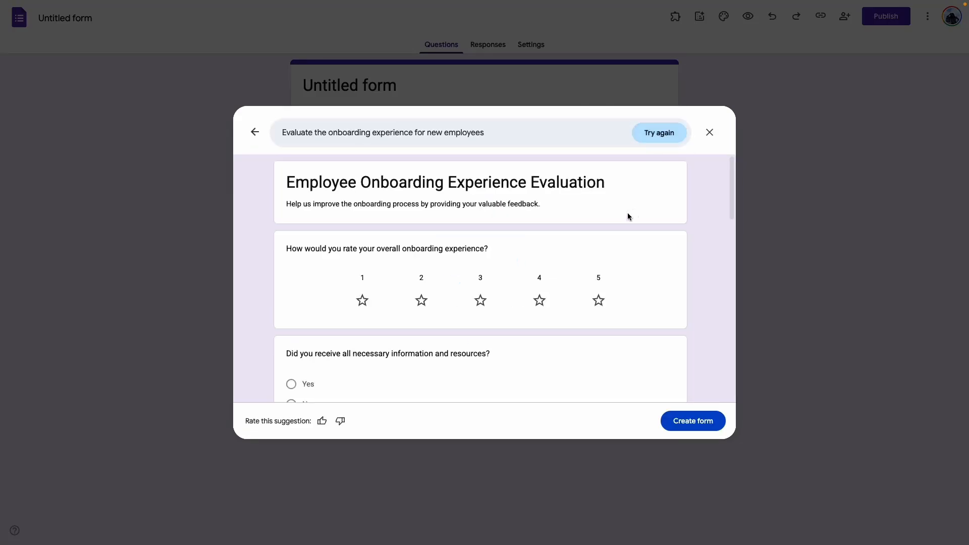
{"action": "scroll", "coordinate": [471, 232], "scroll_direction": "down", "scroll_amount": 1}
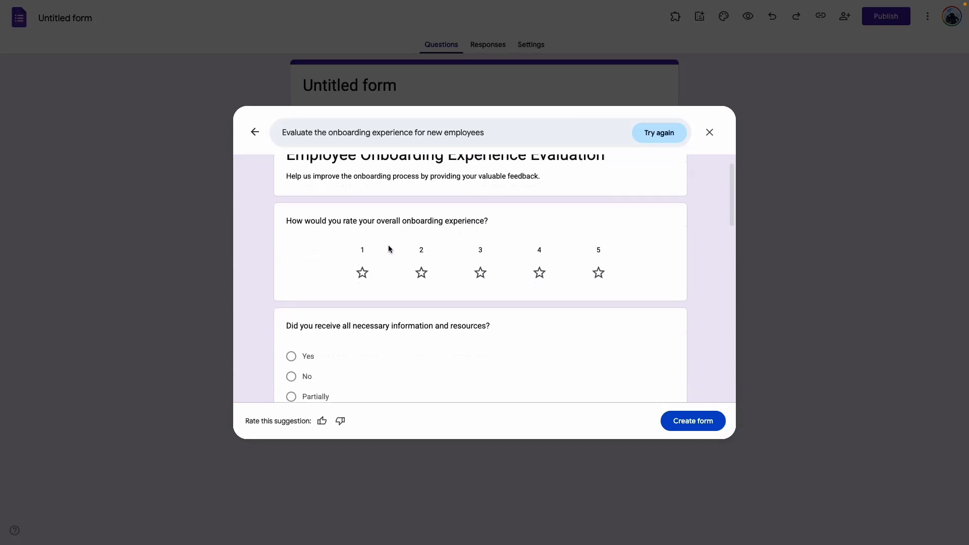
{"action": "scroll", "coordinate": [389, 240], "scroll_direction": "down", "scroll_amount": 2}
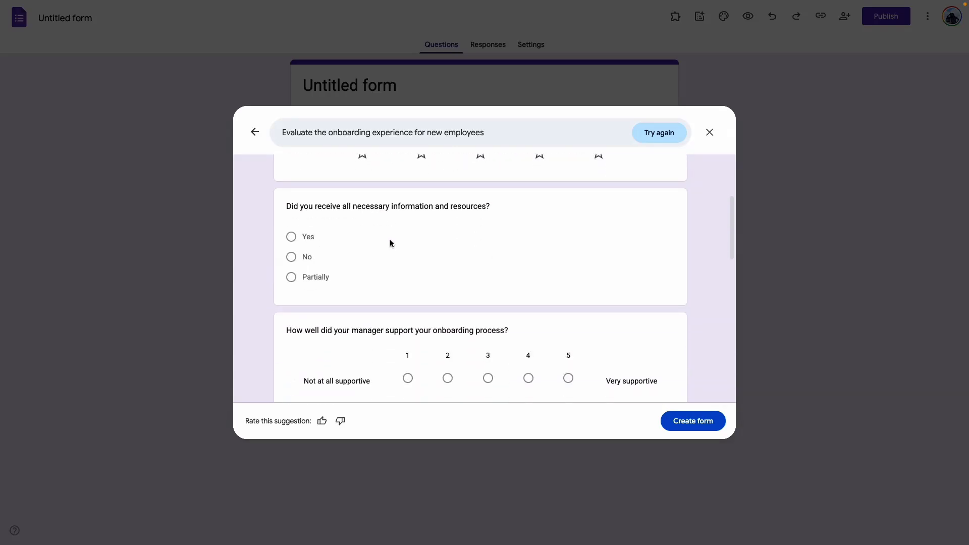
{"action": "scroll", "coordinate": [319, 234], "scroll_direction": "down", "scroll_amount": 3}
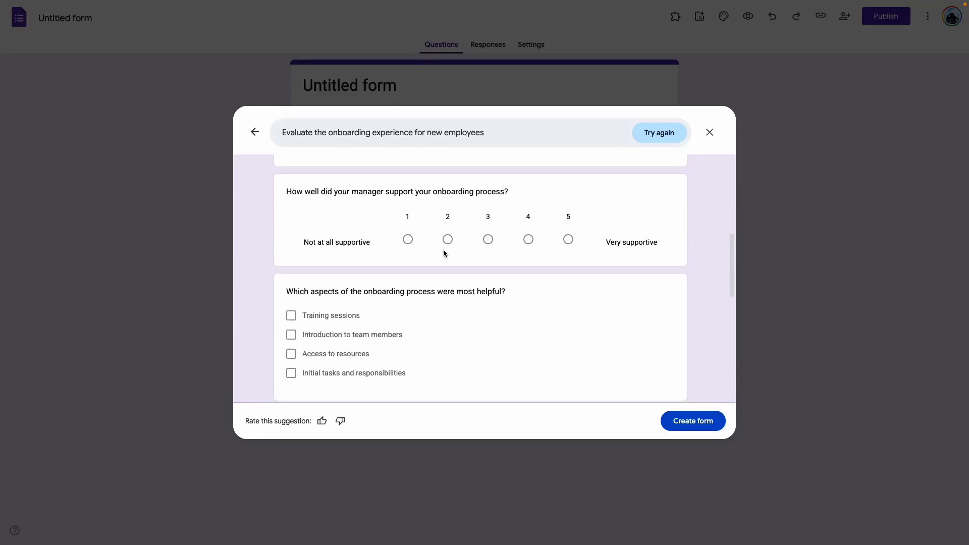
{"action": "scroll", "coordinate": [443, 251], "scroll_direction": "down", "scroll_amount": 6}
{"action": "scroll", "coordinate": [443, 251], "scroll_direction": "up", "scroll_amount": 2}
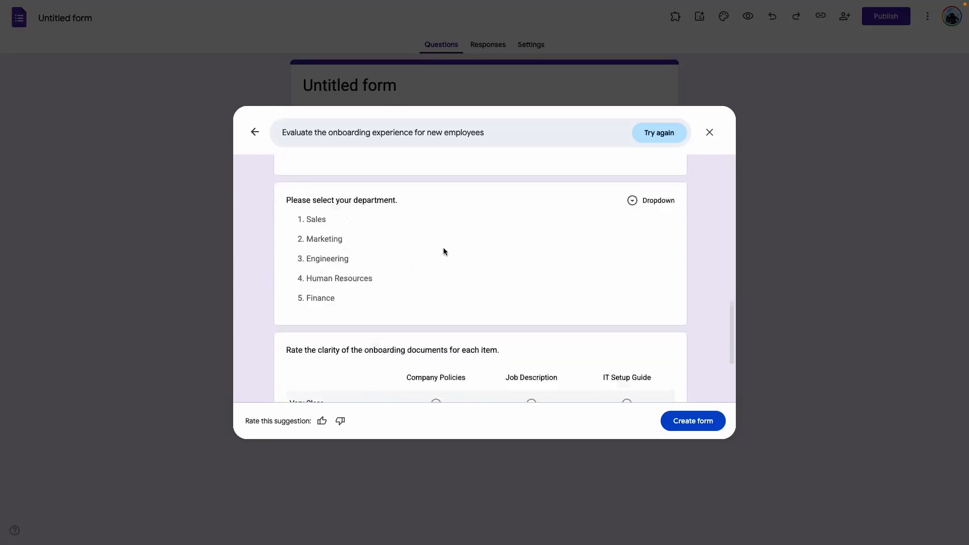
{"action": "scroll", "coordinate": [444, 251], "scroll_direction": "up", "scroll_amount": 1}
{"action": "scroll", "coordinate": [544, 269], "scroll_direction": "down", "scroll_amount": 4}
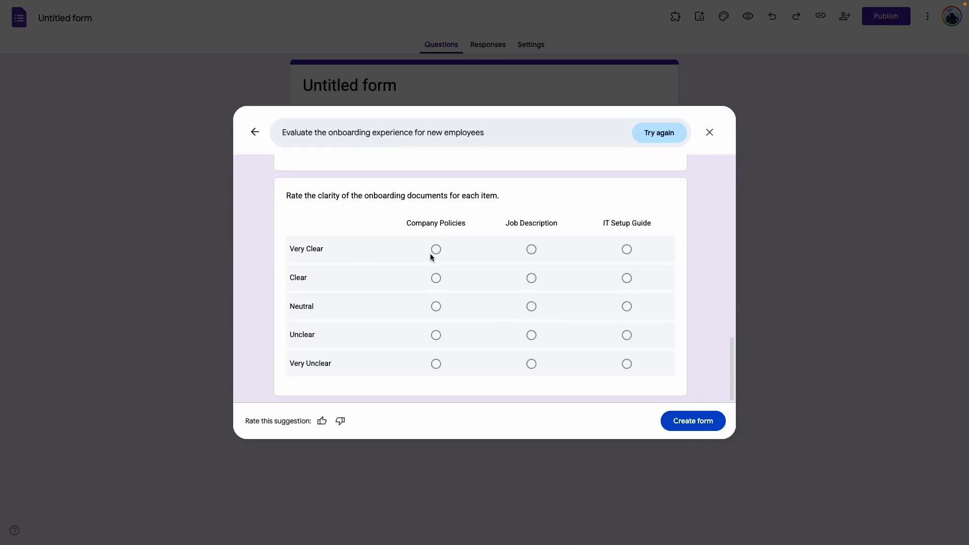
{"action": "scroll", "coordinate": [560, 284], "scroll_direction": "up", "scroll_amount": 15}
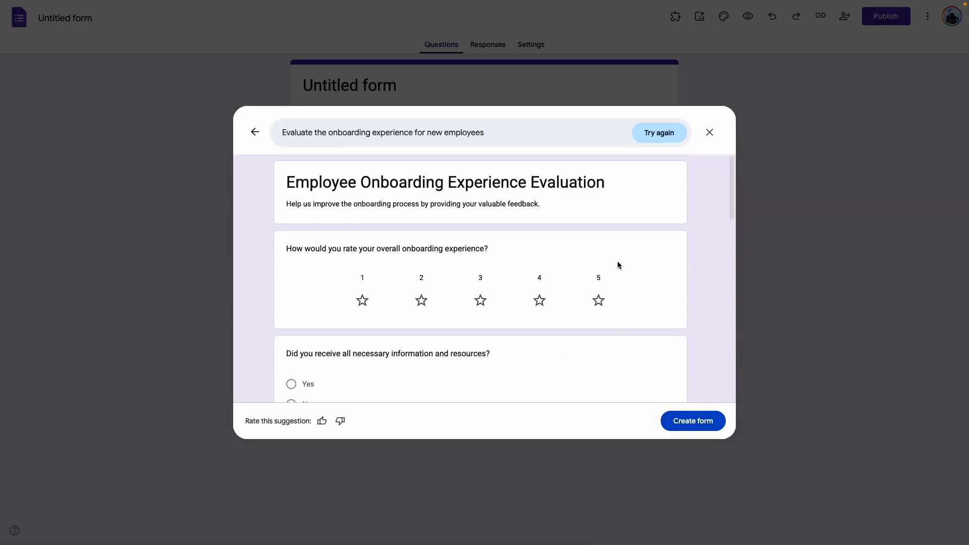
{"action": "scroll", "coordinate": [618, 265], "scroll_direction": "down", "scroll_amount": 10}
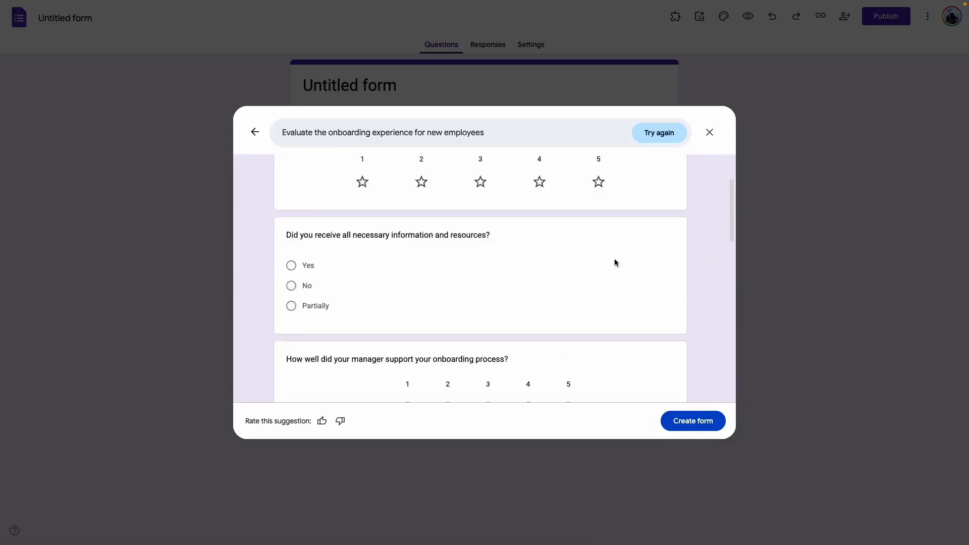
Step: Create the form from the regenerated suggestion and dismiss the Gemini tip
{"action": "left_click", "coordinate": [691, 423]}
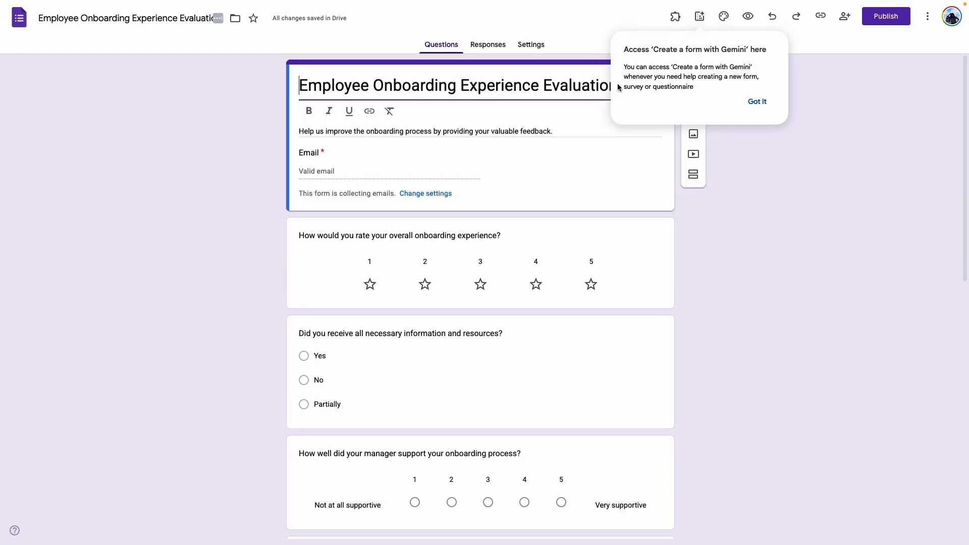
{"action": "left_click", "coordinate": [757, 101]}
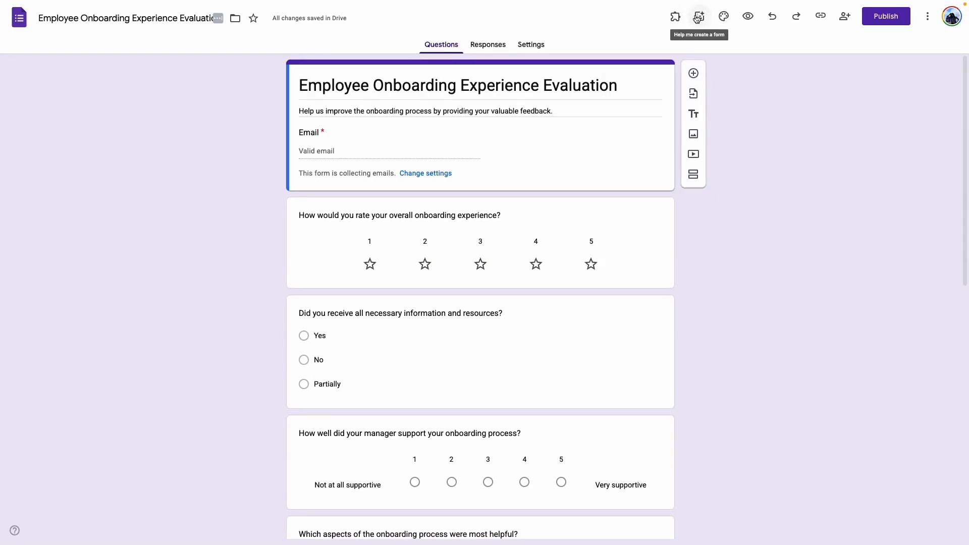
Step: View the Gemini form-creation prompt again, close it and look through the created form's questions
{"action": "left_click", "coordinate": [698, 17]}
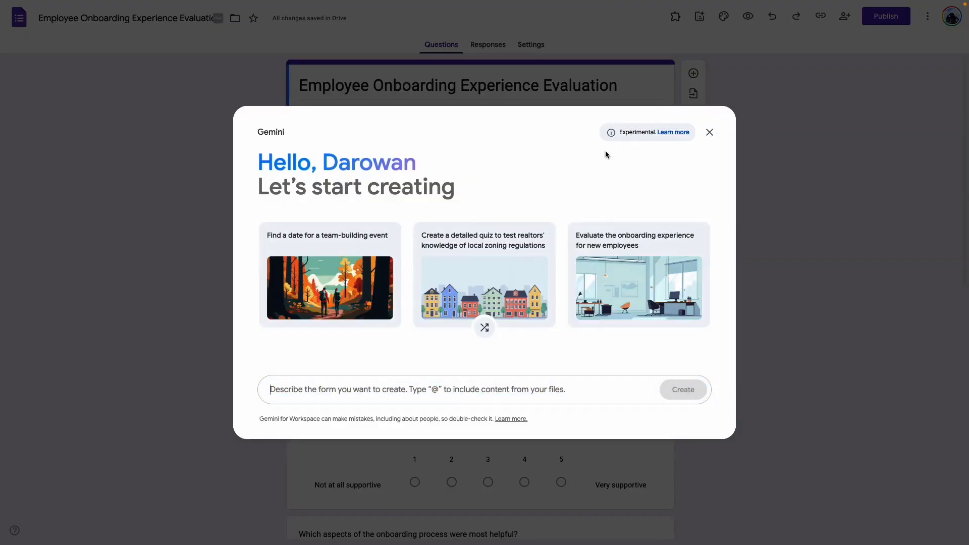
{"action": "left_click", "coordinate": [710, 132]}
{"action": "scroll", "coordinate": [662, 342], "scroll_direction": "down", "scroll_amount": 10}
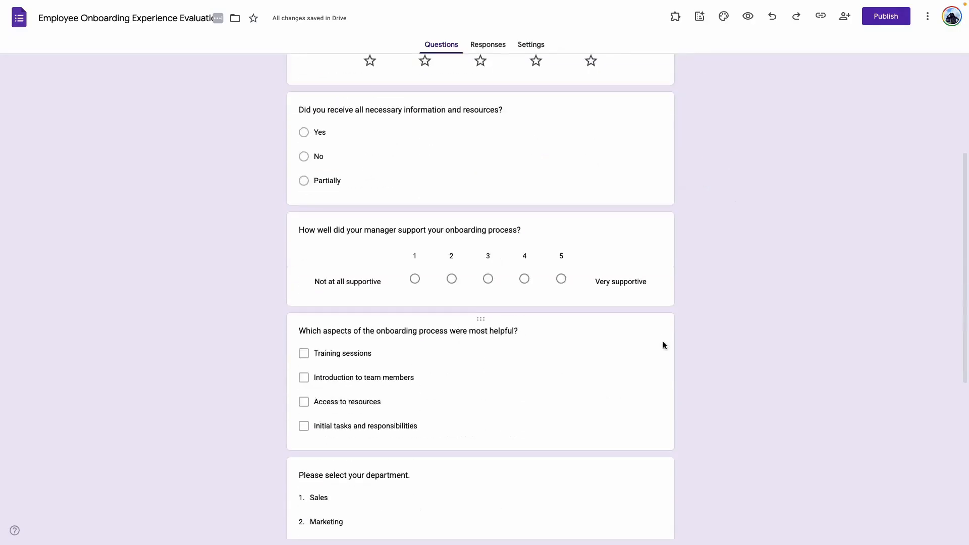
{"action": "scroll", "coordinate": [663, 338], "scroll_direction": "up", "scroll_amount": 10}
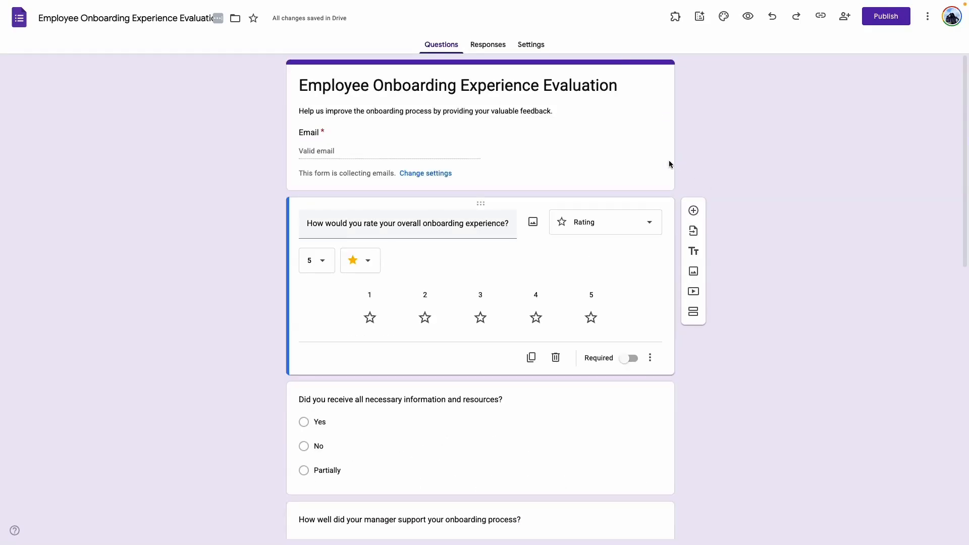
Step: Inspect the available question types for the overall onboarding experience question, keeping it as Rating
{"action": "left_click", "coordinate": [399, 223]}
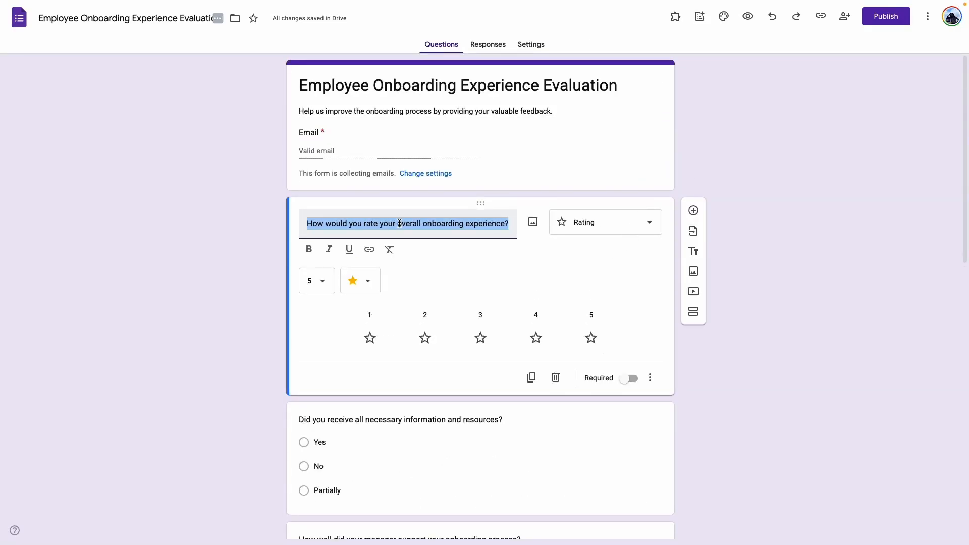
{"action": "left_click", "coordinate": [596, 225]}
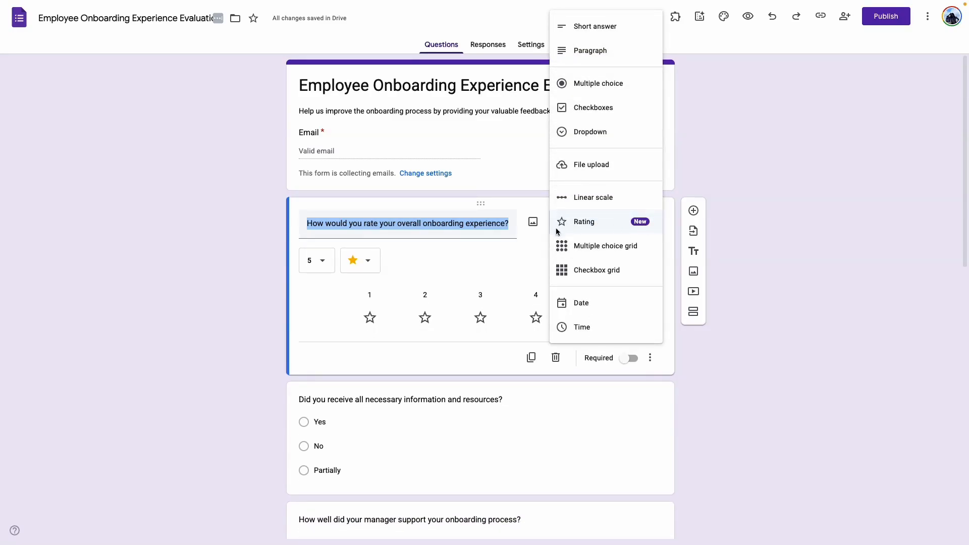
{"action": "left_click", "coordinate": [768, 234]}
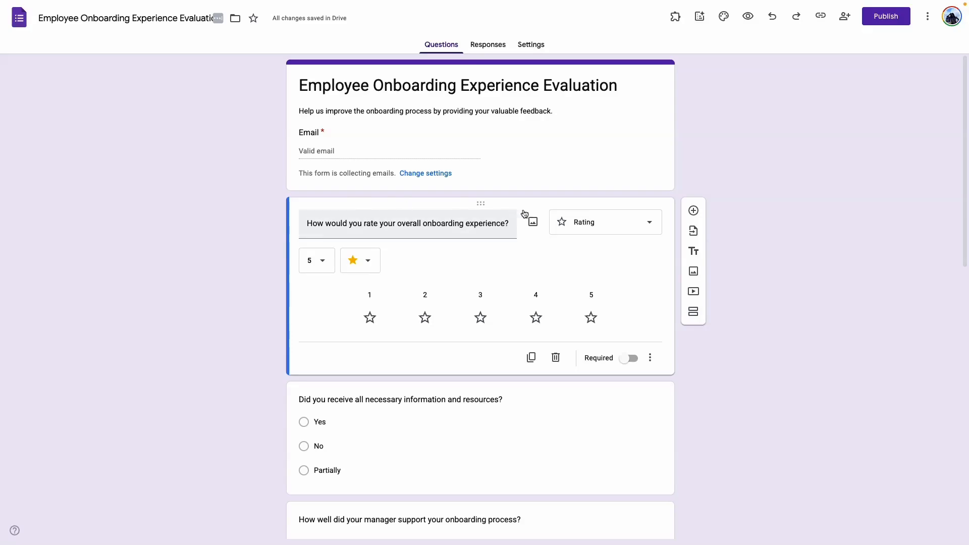
{"action": "left_click_drag", "start_coordinate": [483, 202], "coordinate": [505, 177]}
Step: Open the question about receiving all necessary information and resources for editing and examine its answer options
{"action": "scroll", "coordinate": [406, 310], "scroll_direction": "down", "scroll_amount": 1}
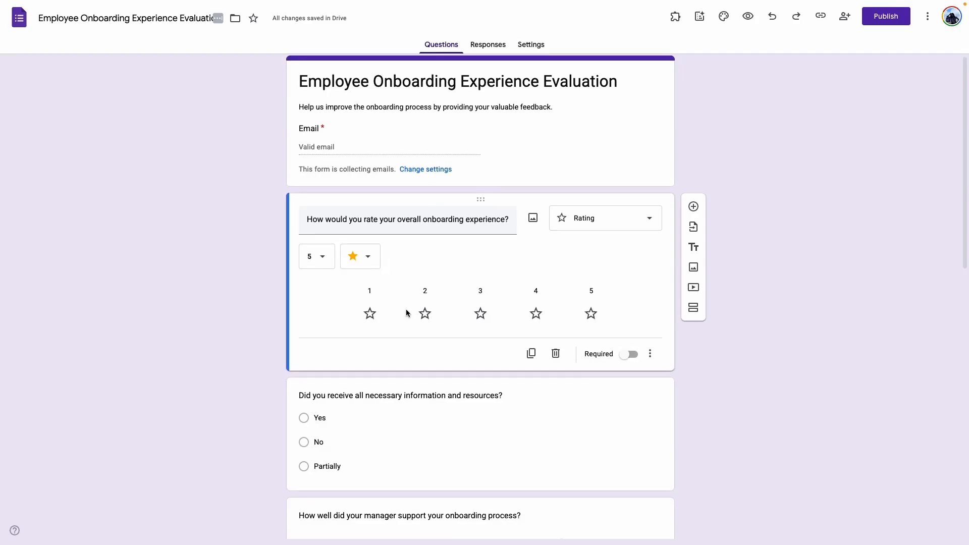
{"action": "scroll", "coordinate": [406, 310], "scroll_direction": "down", "scroll_amount": 1}
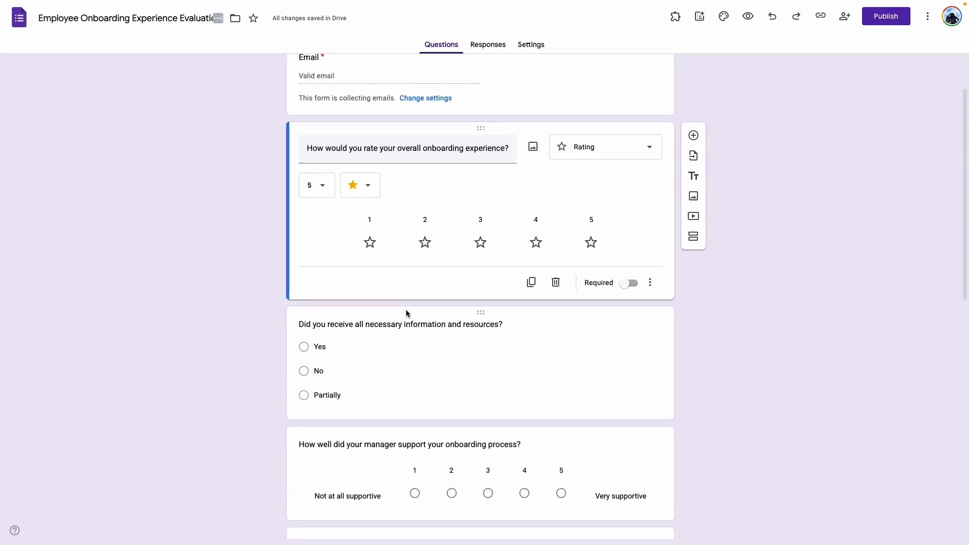
{"action": "scroll", "coordinate": [453, 286], "scroll_direction": "down", "scroll_amount": 1}
{"action": "scroll", "coordinate": [449, 288], "scroll_direction": "down", "scroll_amount": 1}
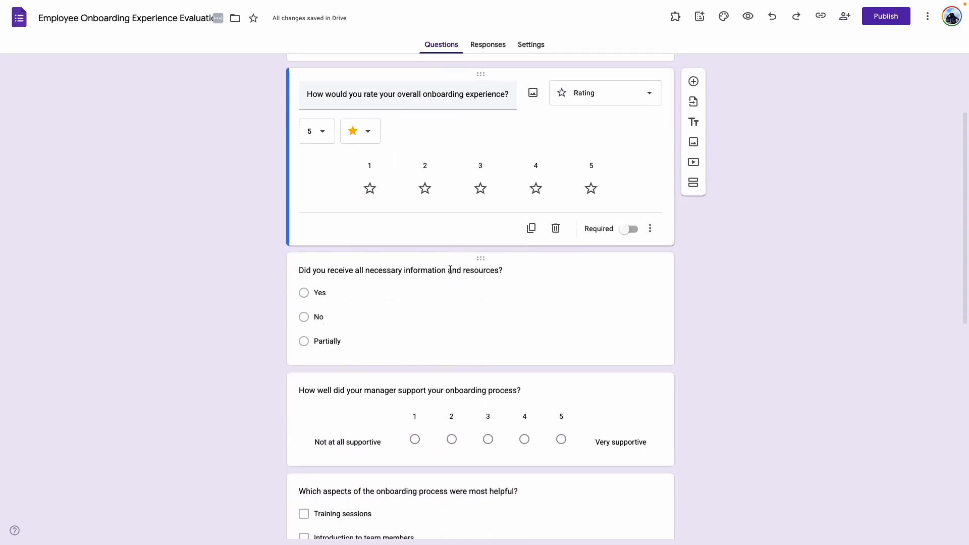
{"action": "left_click", "coordinate": [443, 270]}
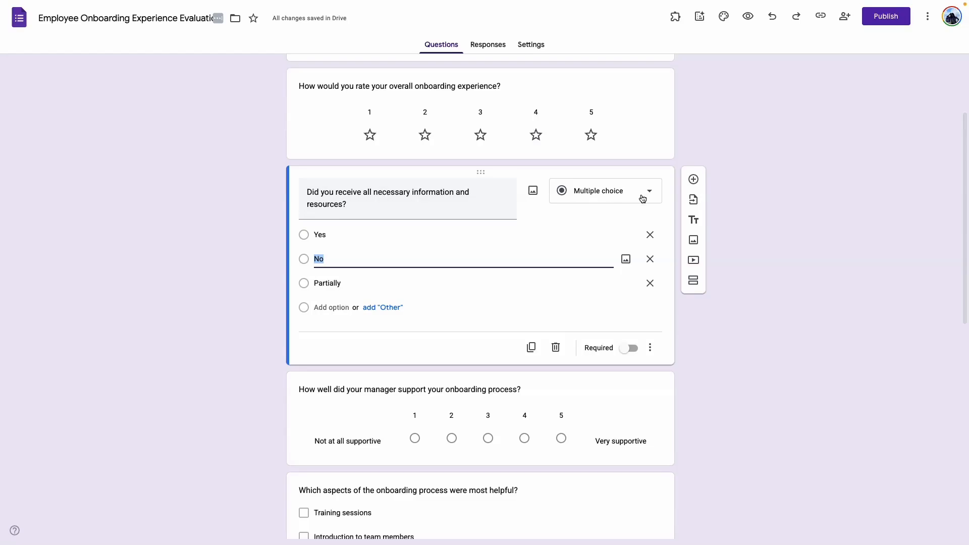
{"action": "left_click", "coordinate": [736, 334]}
{"action": "scroll", "coordinate": [727, 331], "scroll_direction": "down", "scroll_amount": 2}
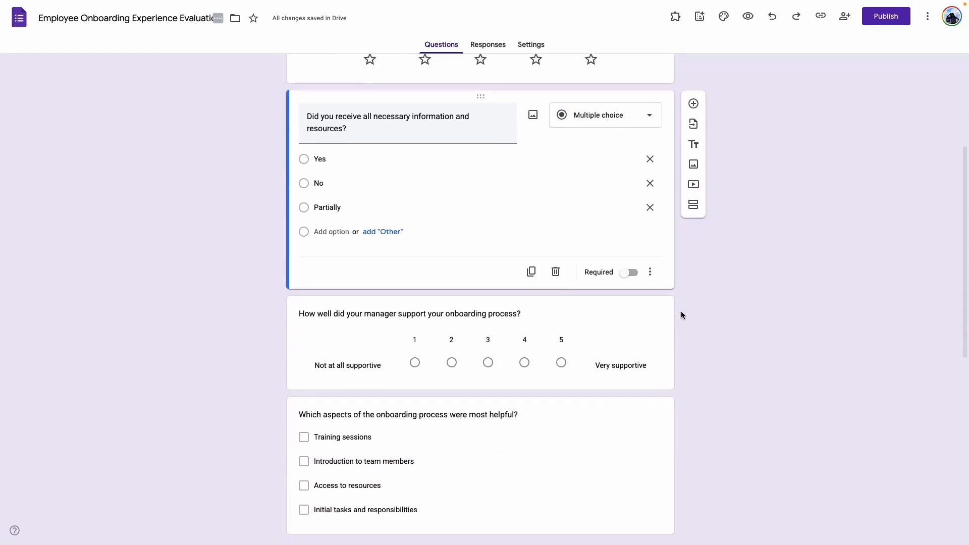
Step: Look through the onboarding form's questions, from the overall rating down to the department selection and document clarity grid
{"action": "scroll", "coordinate": [531, 277], "scroll_direction": "down", "scroll_amount": 2}
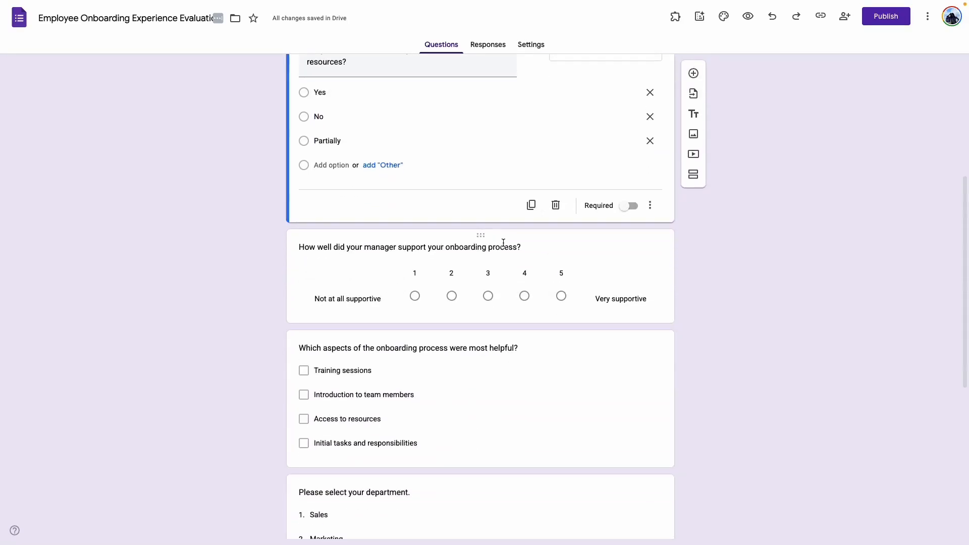
{"action": "scroll", "coordinate": [525, 285], "scroll_direction": "down", "scroll_amount": 3}
{"action": "scroll", "coordinate": [526, 285], "scroll_direction": "down", "scroll_amount": 4}
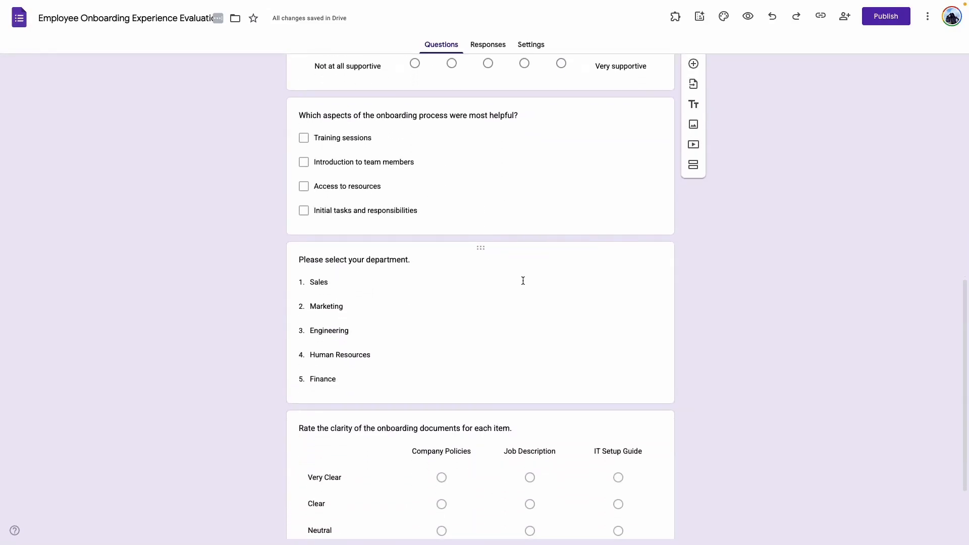
{"action": "scroll", "coordinate": [705, 190], "scroll_direction": "up", "scroll_amount": 15}
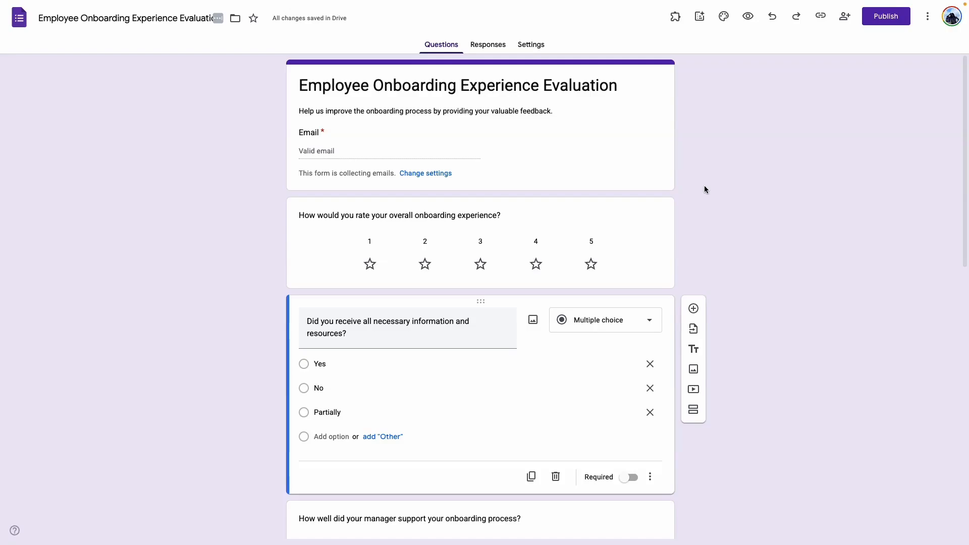
{"action": "scroll", "coordinate": [704, 189], "scroll_direction": "down", "scroll_amount": 1}
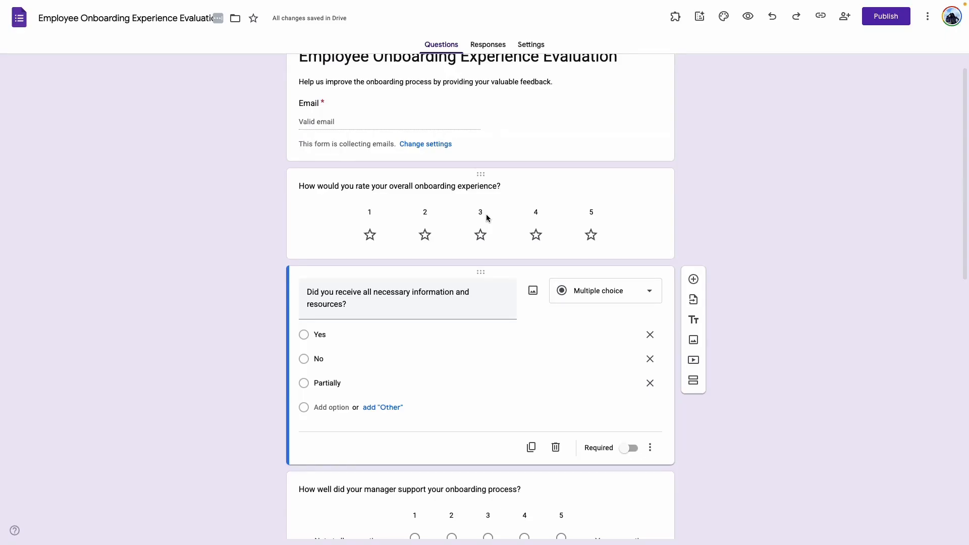
{"action": "scroll", "coordinate": [780, 209], "scroll_direction": "down", "scroll_amount": 5}
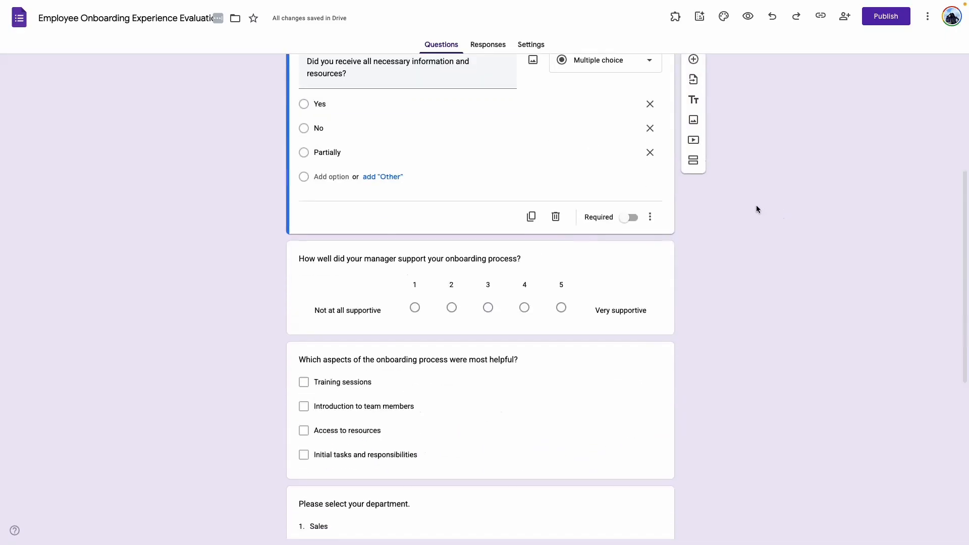
{"action": "scroll", "coordinate": [756, 209], "scroll_direction": "down", "scroll_amount": 6}
{"action": "scroll", "coordinate": [747, 195], "scroll_direction": "up", "scroll_amount": 12}
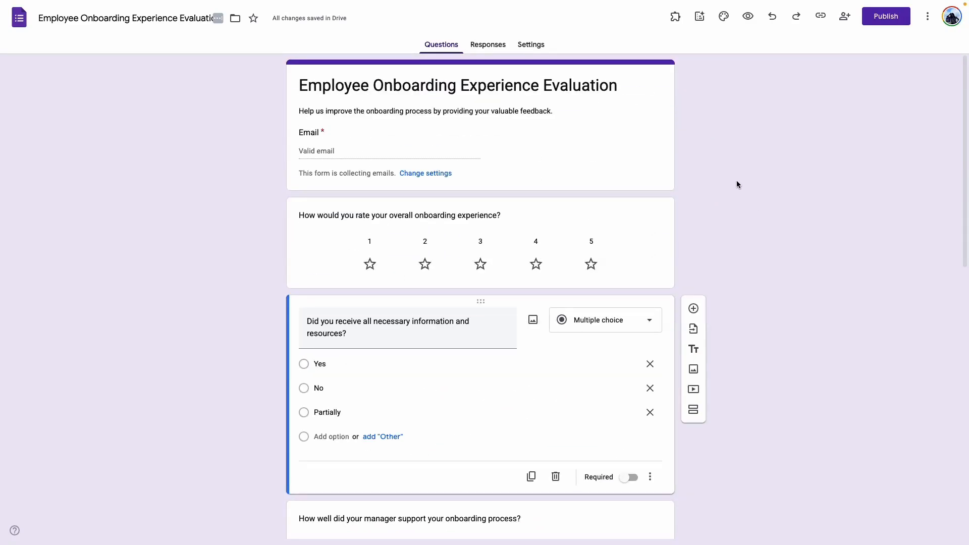
Step: Reopen the Gemini form-creation prompt, shuffle the example ideas and pick the one for gathering client requirements for a new project
{"action": "left_click", "coordinate": [698, 19]}
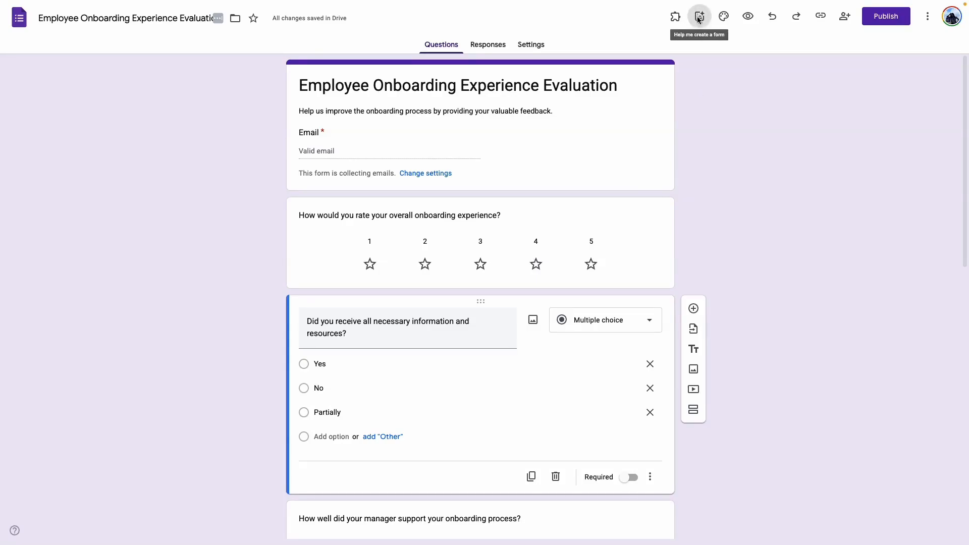
{"action": "left_click", "coordinate": [485, 327]}
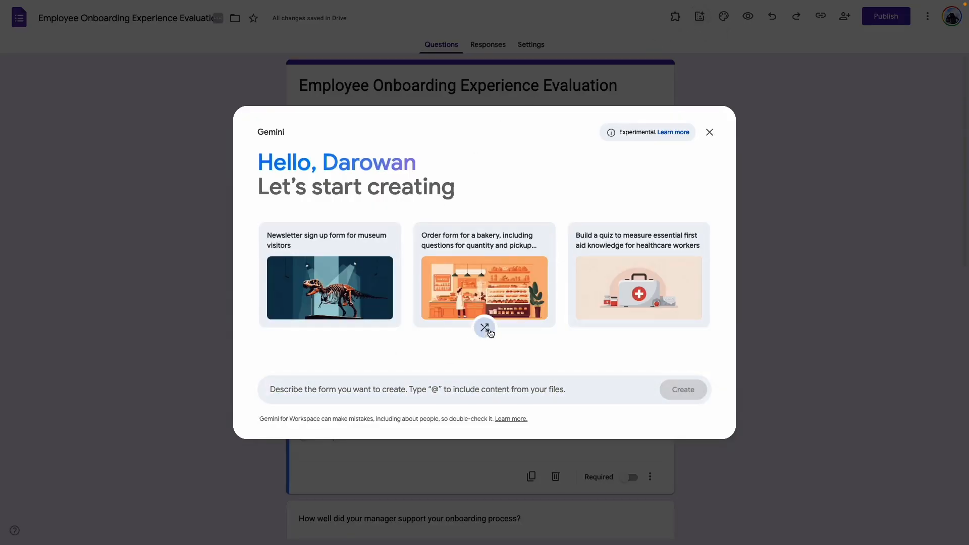
{"action": "left_click", "coordinate": [488, 330]}
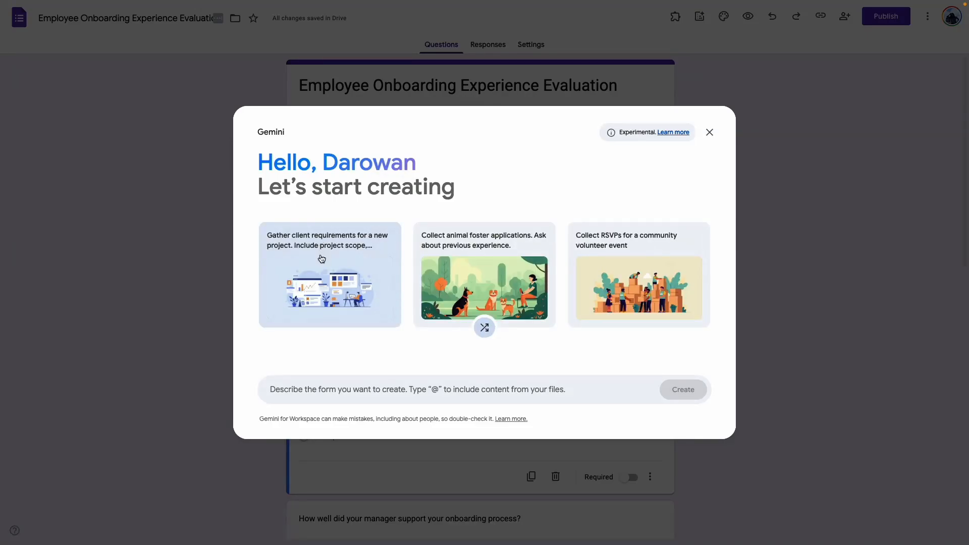
{"action": "left_click", "coordinate": [347, 241]}
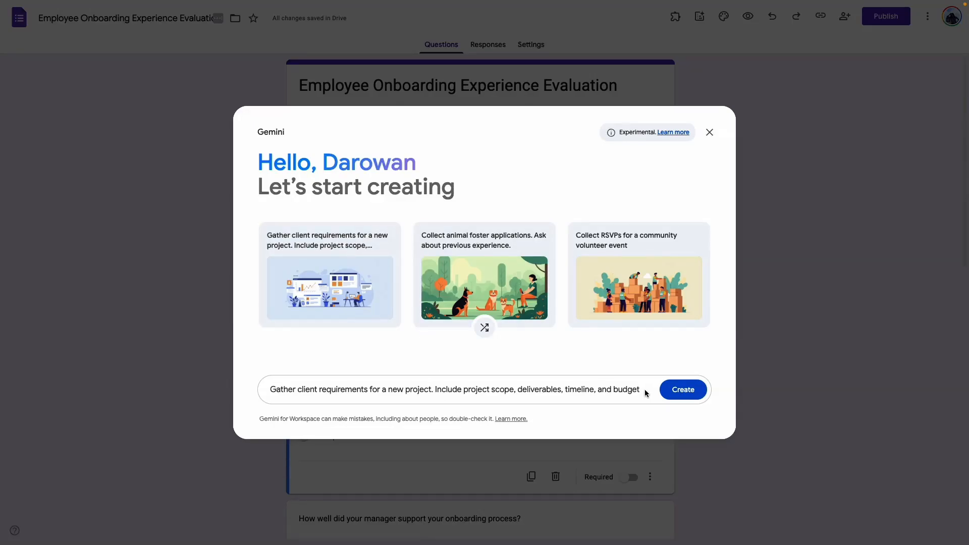
Step: Insert "availability," before "and budget" in the client requirements prompt and generate the form suggestion
{"action": "left_click", "coordinate": [598, 389]}
{"action": "type", "text": "availability,"}
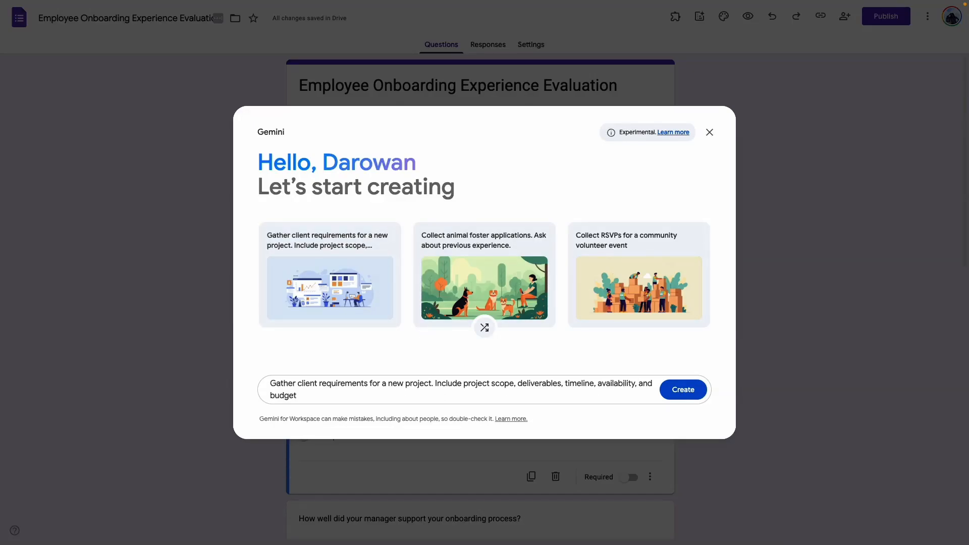
{"action": "left_click", "coordinate": [681, 392]}
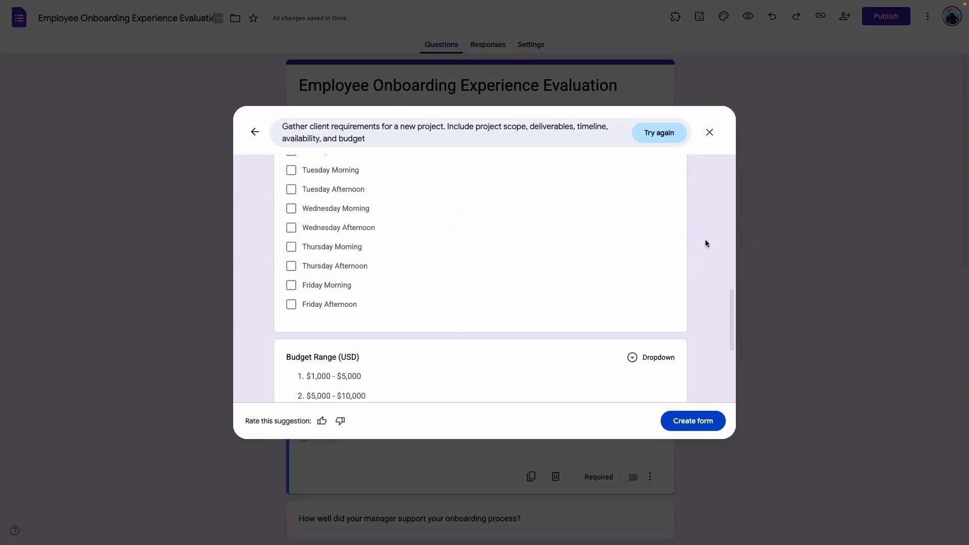
Step: Review the suggested Project Requirements Gathering form, including its start date, timeline, meeting availability and budget range questions
{"action": "scroll", "coordinate": [657, 225], "scroll_direction": "down", "scroll_amount": 4}
{"action": "scroll", "coordinate": [656, 223], "scroll_direction": "up", "scroll_amount": 15}
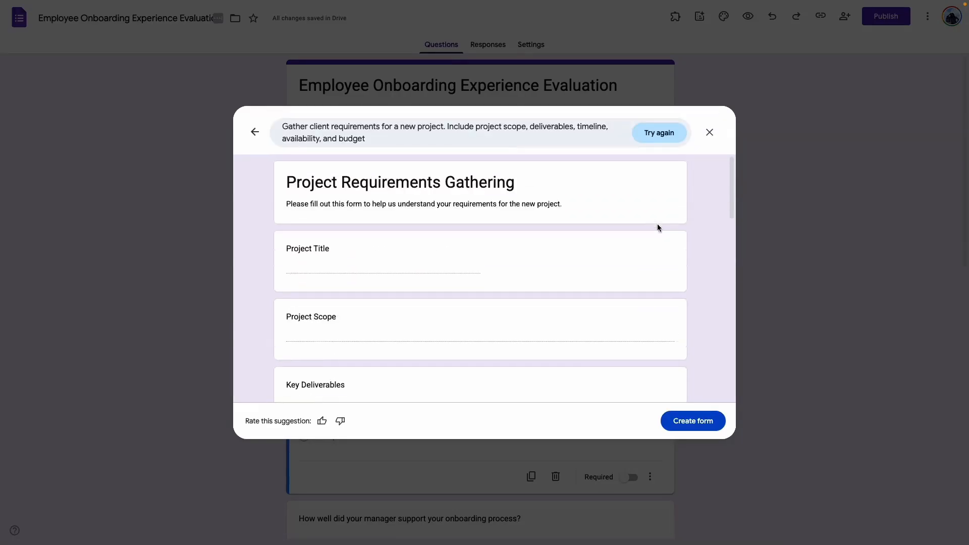
{"action": "scroll", "coordinate": [662, 227], "scroll_direction": "down", "scroll_amount": 1}
{"action": "scroll", "coordinate": [463, 289], "scroll_direction": "down", "scroll_amount": 4}
{"action": "scroll", "coordinate": [451, 232], "scroll_direction": "down", "scroll_amount": 1}
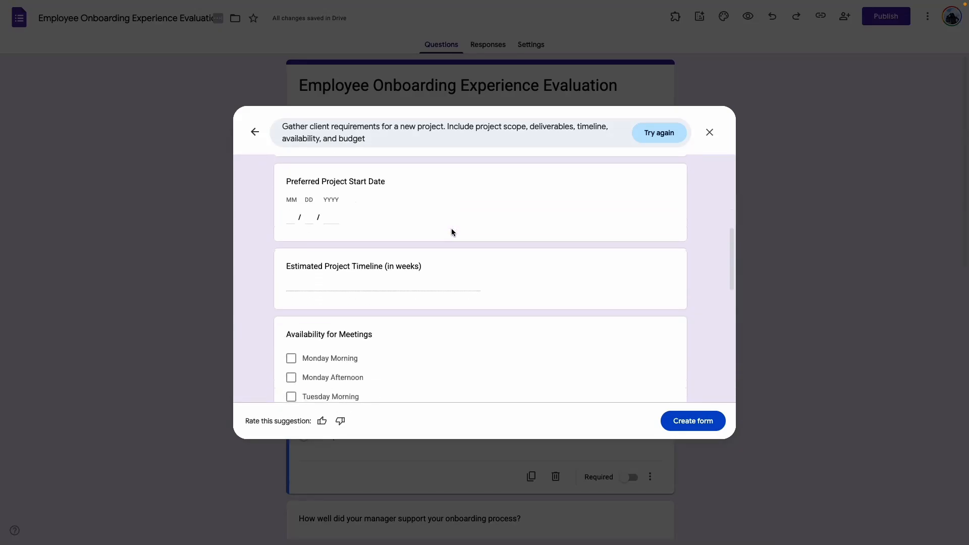
{"action": "scroll", "coordinate": [419, 250], "scroll_direction": "down", "scroll_amount": 1}
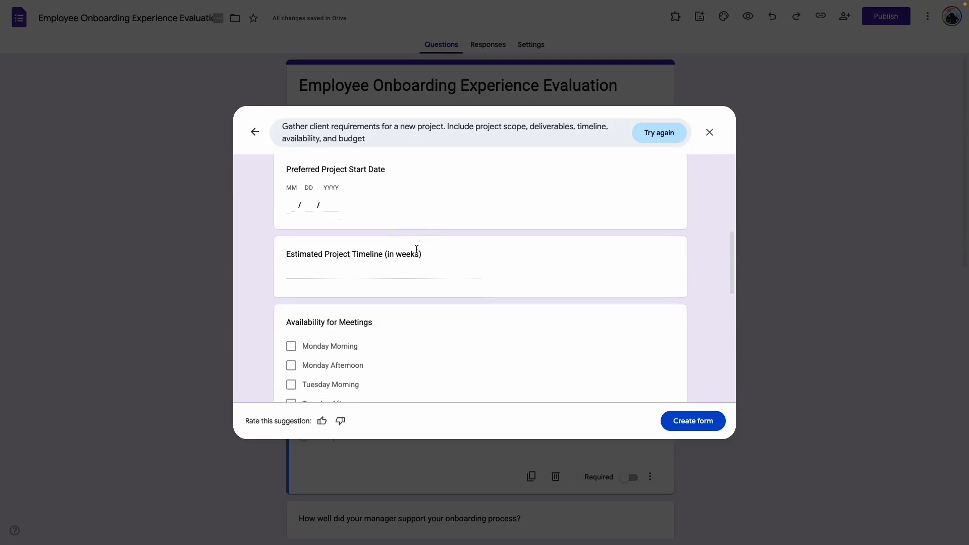
{"action": "scroll", "coordinate": [375, 267], "scroll_direction": "down", "scroll_amount": 3}
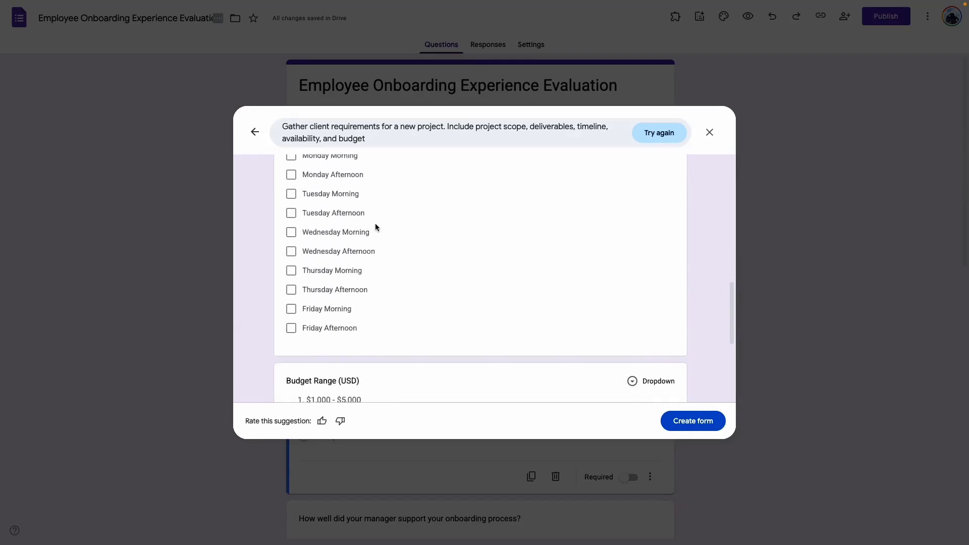
{"action": "scroll", "coordinate": [379, 228], "scroll_direction": "up", "scroll_amount": 1}
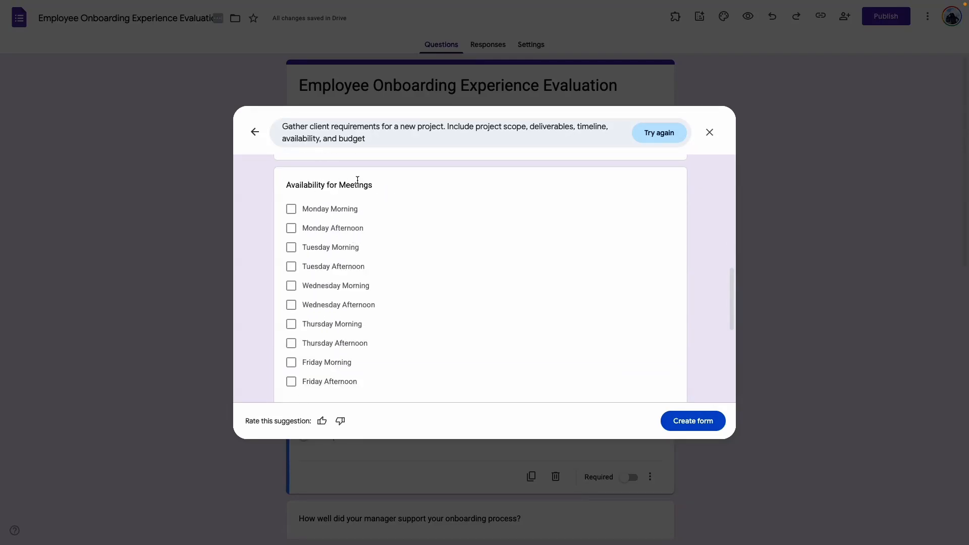
{"action": "scroll", "coordinate": [612, 257], "scroll_direction": "down", "scroll_amount": 6}
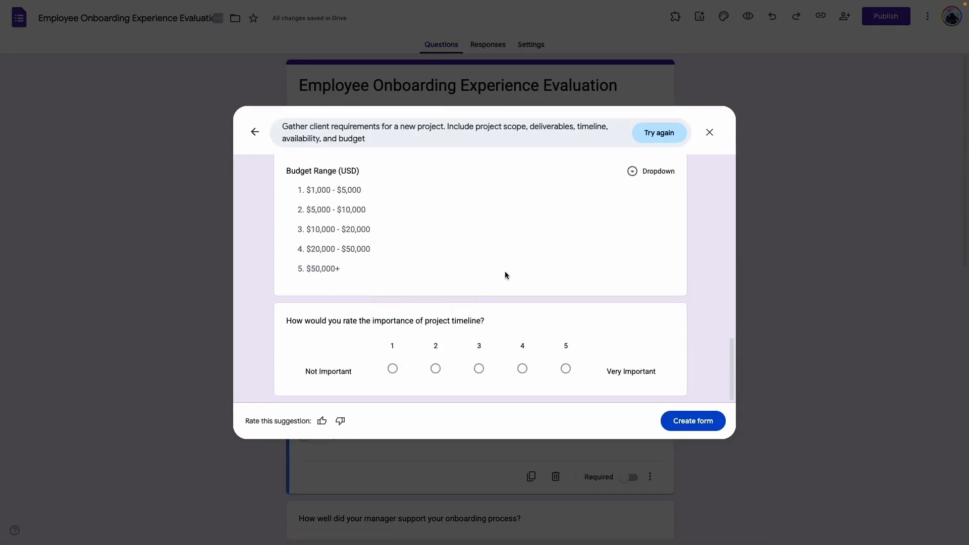
Step: Regenerate the project requirements suggestion and check its duration, meeting availability and budget range questions
{"action": "left_click", "coordinate": [668, 137]}
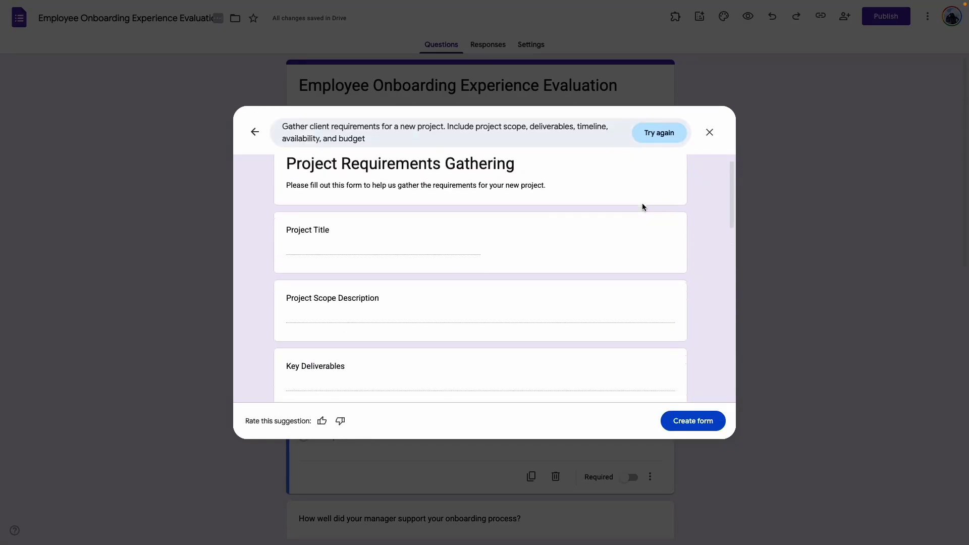
{"action": "scroll", "coordinate": [643, 207], "scroll_direction": "down", "scroll_amount": 6}
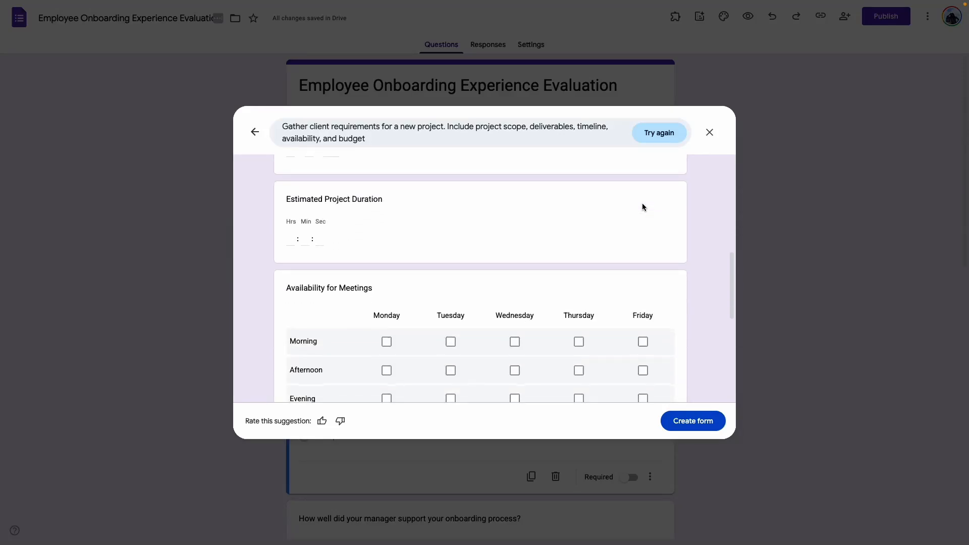
{"action": "scroll", "coordinate": [642, 207], "scroll_direction": "down", "scroll_amount": 3}
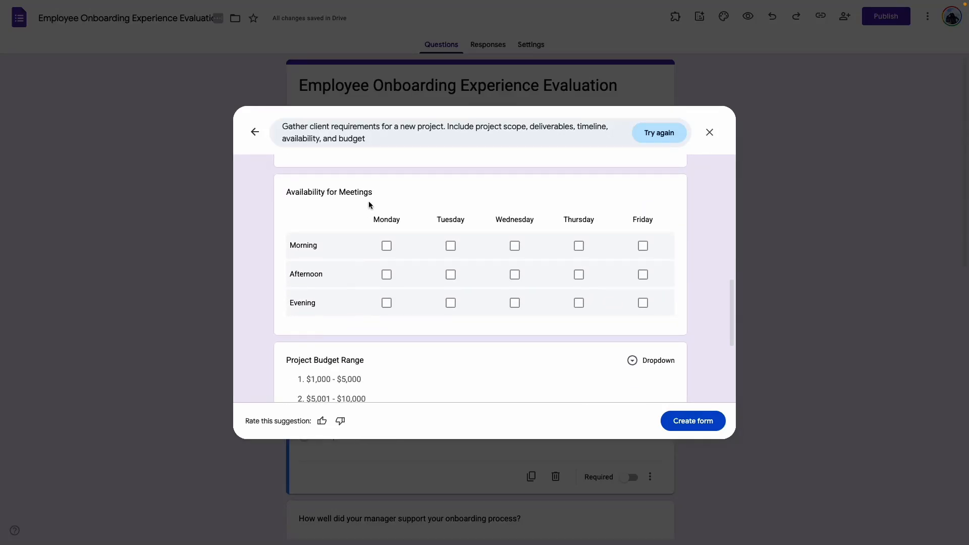
{"action": "scroll", "coordinate": [421, 314], "scroll_direction": "down", "scroll_amount": 5}
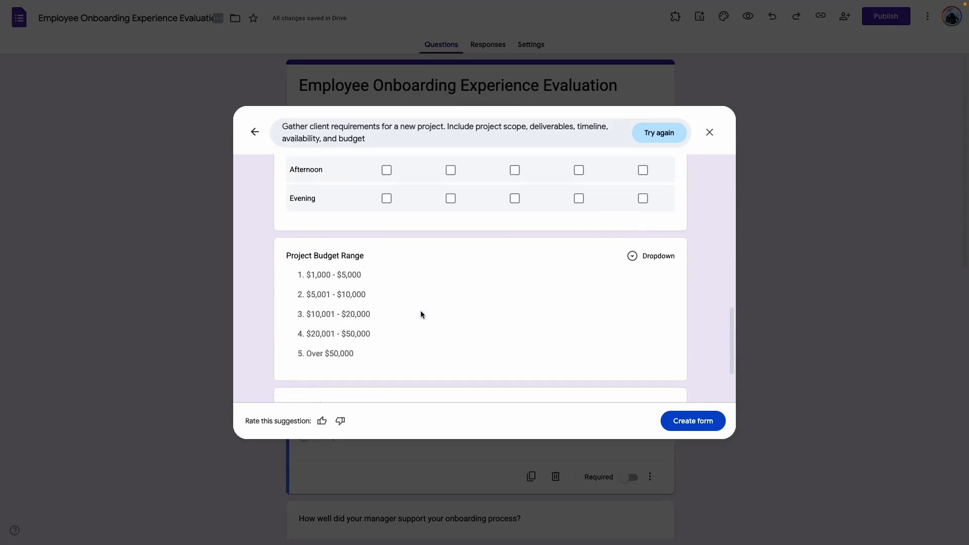
Step: Create the form from the regenerated suggestion, replacing the existing onboarding form content
{"action": "left_click", "coordinate": [688, 422]}
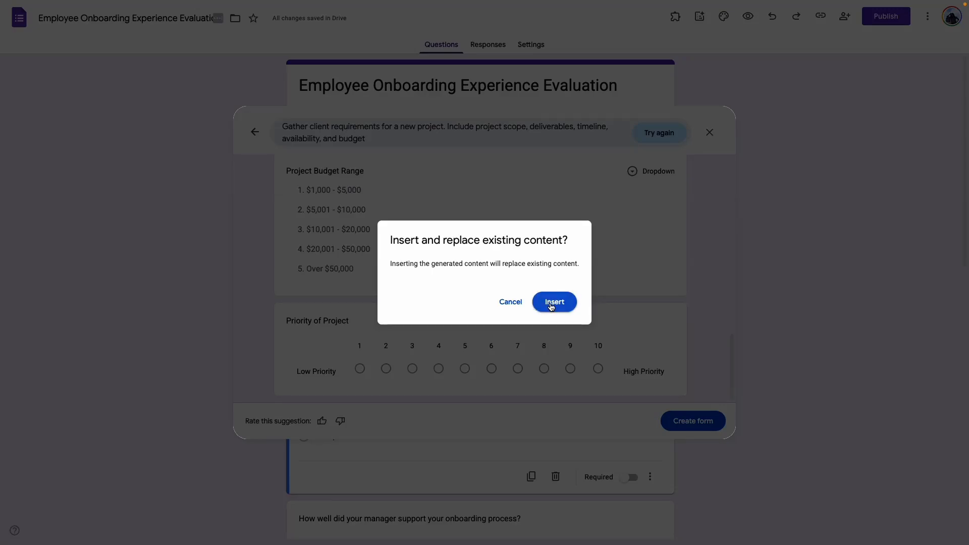
{"action": "left_click", "coordinate": [552, 307]}
{"action": "scroll", "coordinate": [543, 300], "scroll_direction": "down", "scroll_amount": 2}
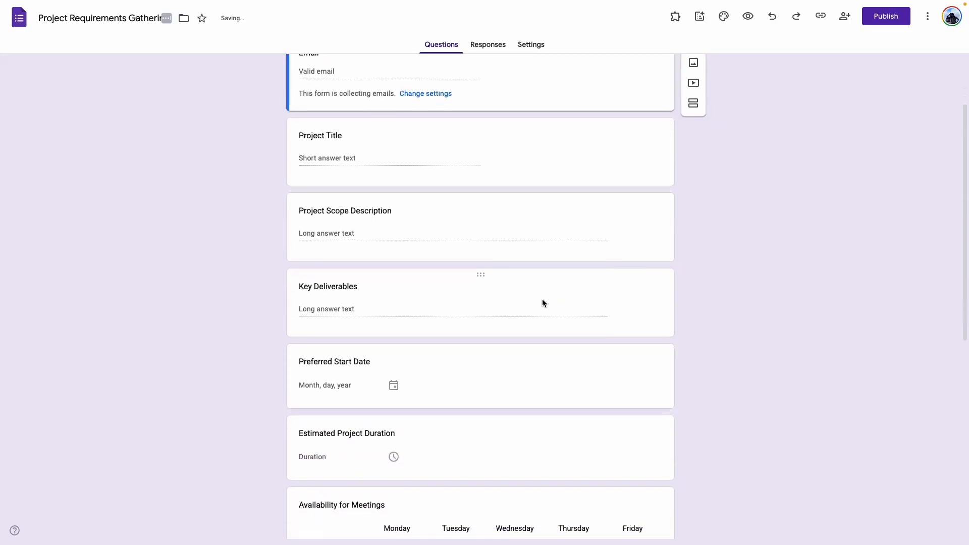
{"action": "scroll", "coordinate": [542, 299], "scroll_direction": "up", "scroll_amount": 2}
Step: Move the Key Deliverables question above the Project Scope Description question
{"action": "left_click", "coordinate": [492, 278]}
{"action": "left_click", "coordinate": [453, 365]}
{"action": "scroll", "coordinate": [469, 350], "scroll_direction": "down", "scroll_amount": 1}
{"action": "scroll", "coordinate": [465, 339], "scroll_direction": "down", "scroll_amount": 2}
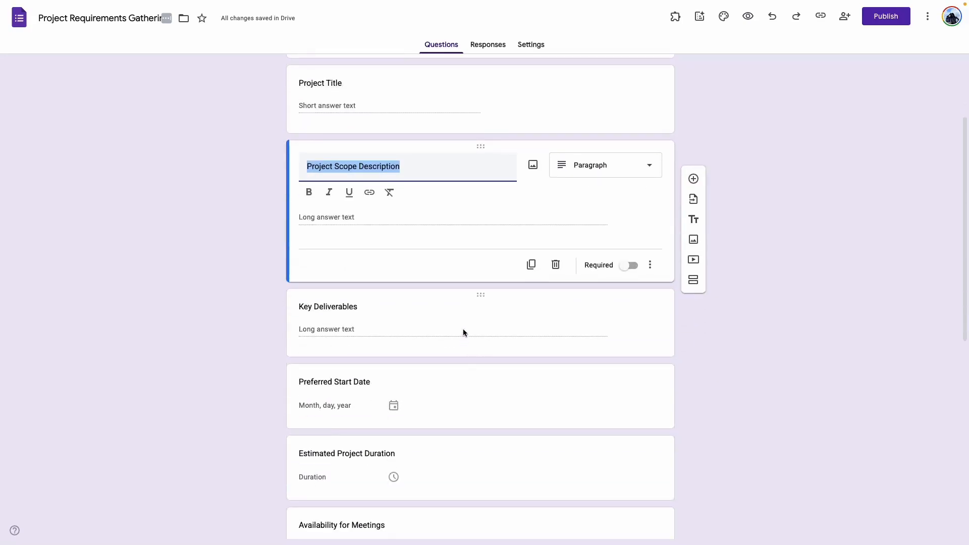
{"action": "left_click", "coordinate": [508, 325]}
{"action": "left_click_drag", "start_coordinate": [483, 249], "coordinate": [489, 160]}
Step: Open the Project Budget Range question for editing, inspect its dropdown options and return to the form's beginning
{"action": "scroll", "coordinate": [493, 313], "scroll_direction": "down", "scroll_amount": 8}
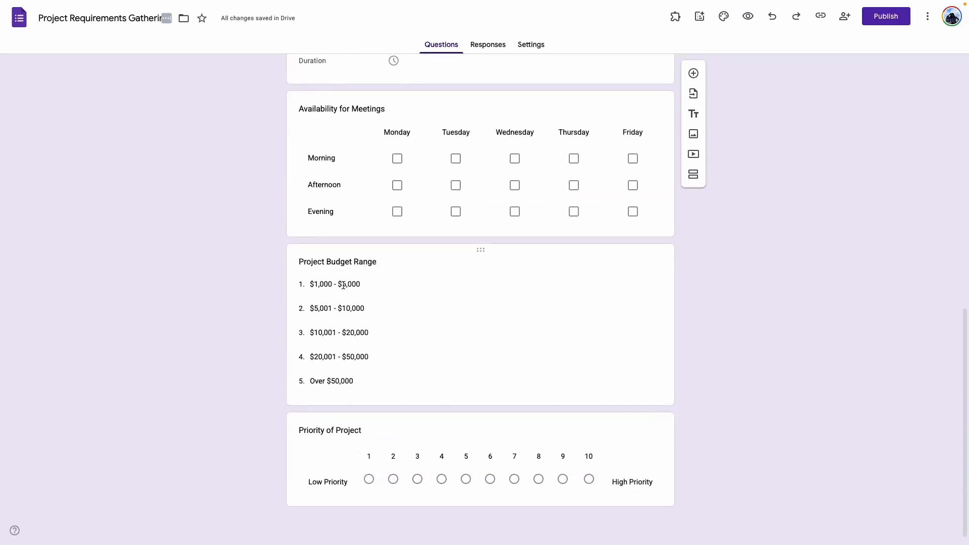
{"action": "left_click", "coordinate": [336, 284]}
{"action": "left_click", "coordinate": [345, 297]}
{"action": "left_click", "coordinate": [354, 321]}
{"action": "left_click", "coordinate": [353, 345]}
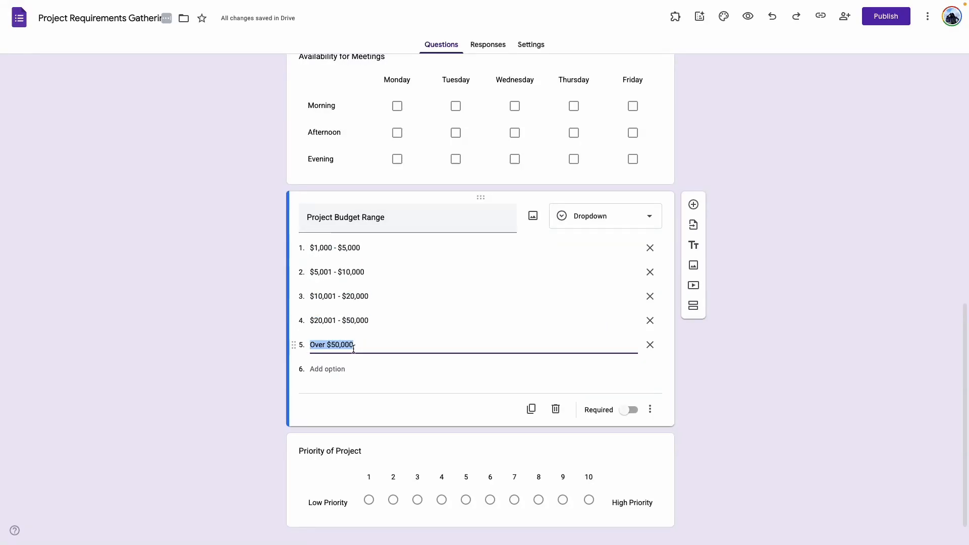
{"action": "scroll", "coordinate": [414, 370], "scroll_direction": "down", "scroll_amount": 1}
{"action": "left_click", "coordinate": [732, 485]}
{"action": "scroll", "coordinate": [699, 389], "scroll_direction": "up", "scroll_amount": 9}
{"action": "scroll", "coordinate": [698, 388], "scroll_direction": "up", "scroll_amount": 2}
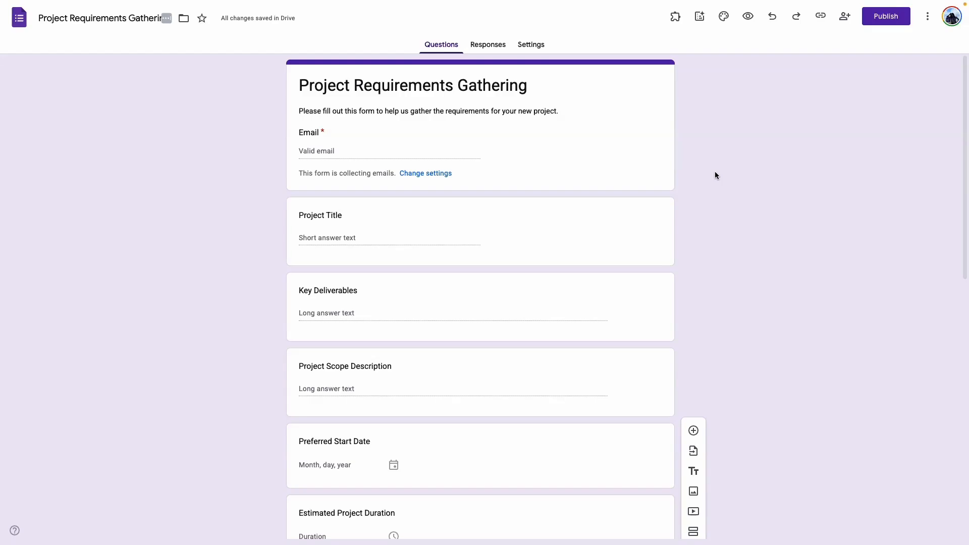
Step: Publish the form for anyone with the link and copy its shortened responder link
{"action": "left_click", "coordinate": [879, 20]}
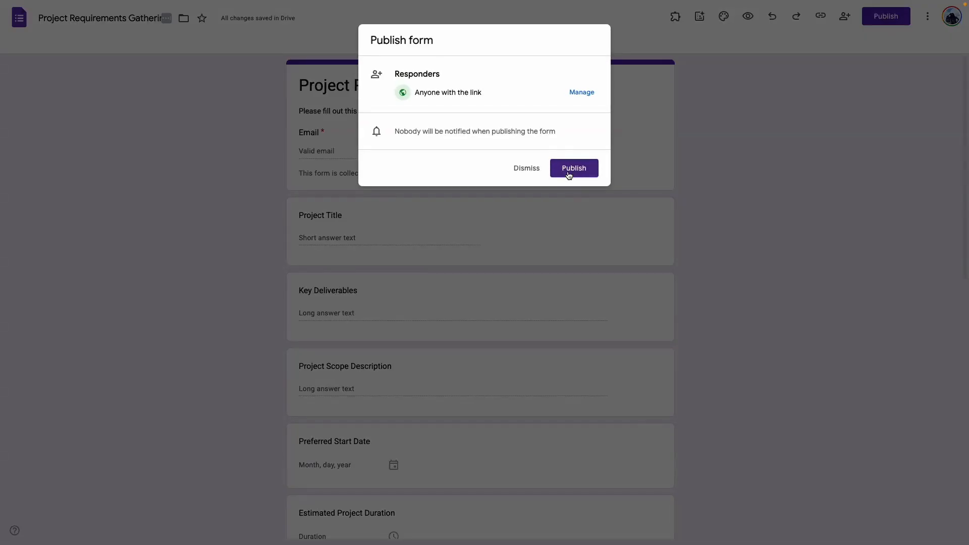
{"action": "left_click", "coordinate": [569, 174]}
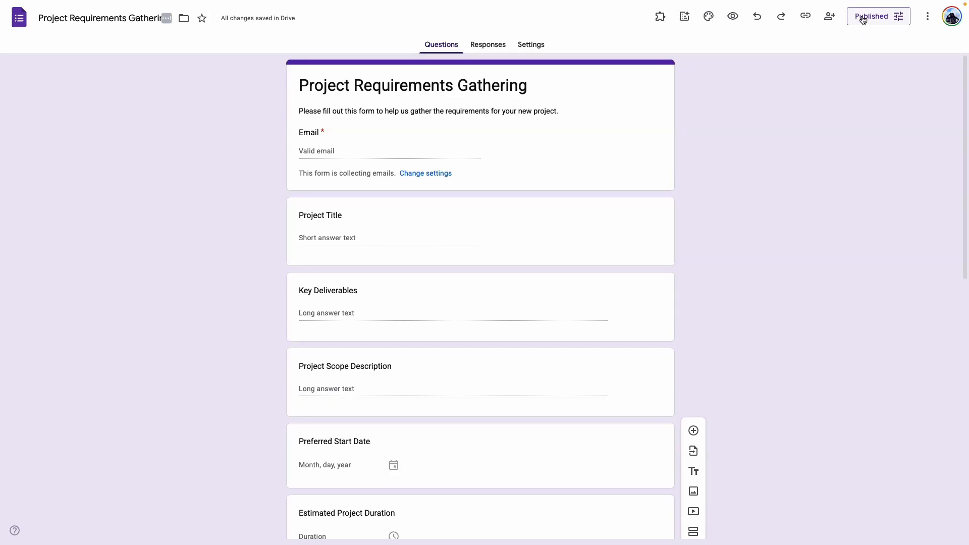
{"action": "left_click", "coordinate": [806, 17]}
{"action": "left_click", "coordinate": [809, 81]}
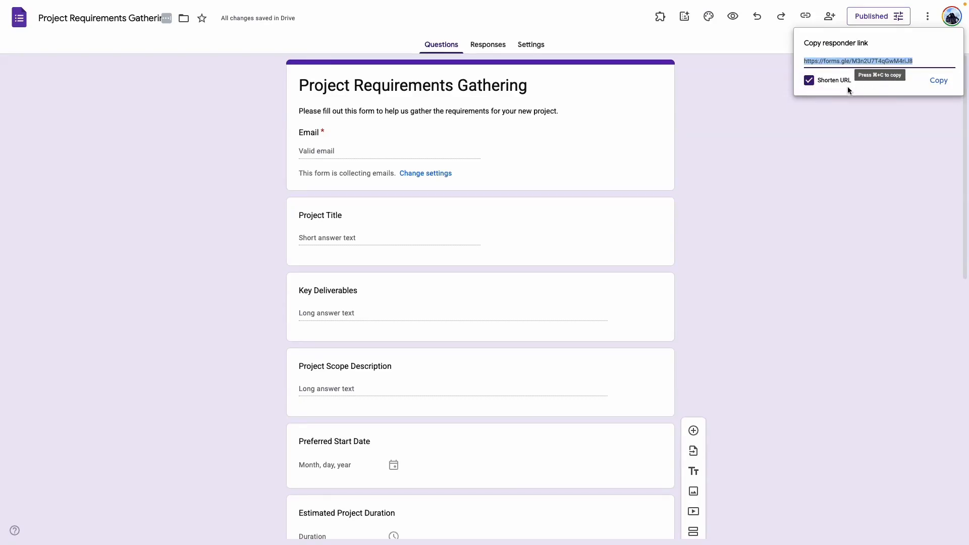
{"action": "left_click", "coordinate": [940, 82]}
Step: Try switching Accepting responses off and on in the published options, and cancel without saving
{"action": "left_click", "coordinate": [864, 17]}
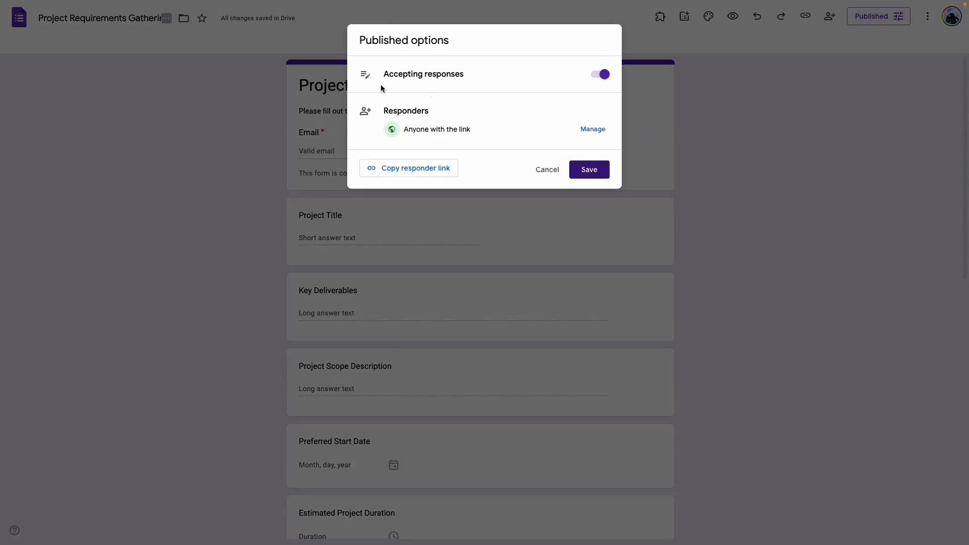
{"action": "left_click", "coordinate": [604, 76]}
{"action": "left_click", "coordinate": [604, 76]}
{"action": "left_click", "coordinate": [547, 170]}
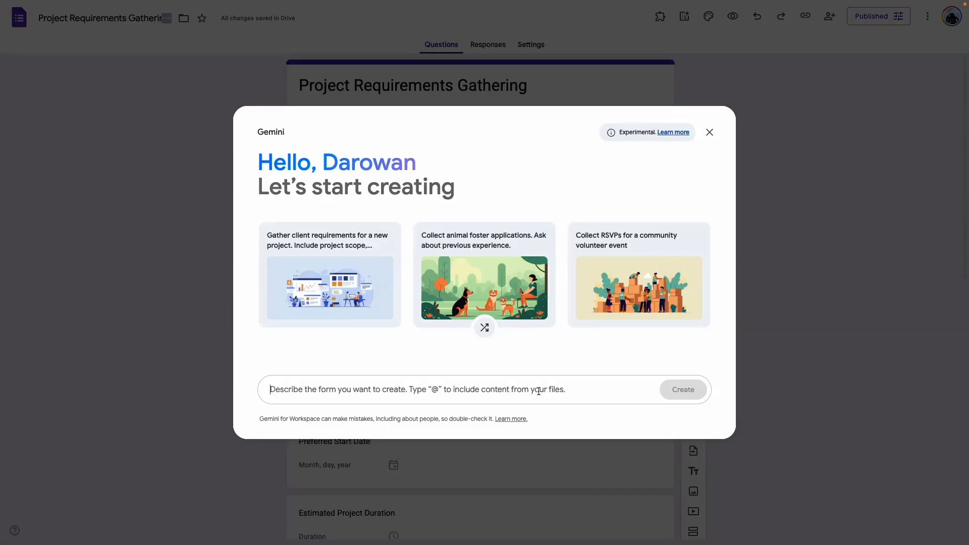
Step: Generate a form draft from Client Dashboard Free Template with "Create a form to collect new client information for a salon business" and review its questions
{"action": "type", "text": "@Client Dashboard Free Template"}
{"action": "key", "text": "Return"}
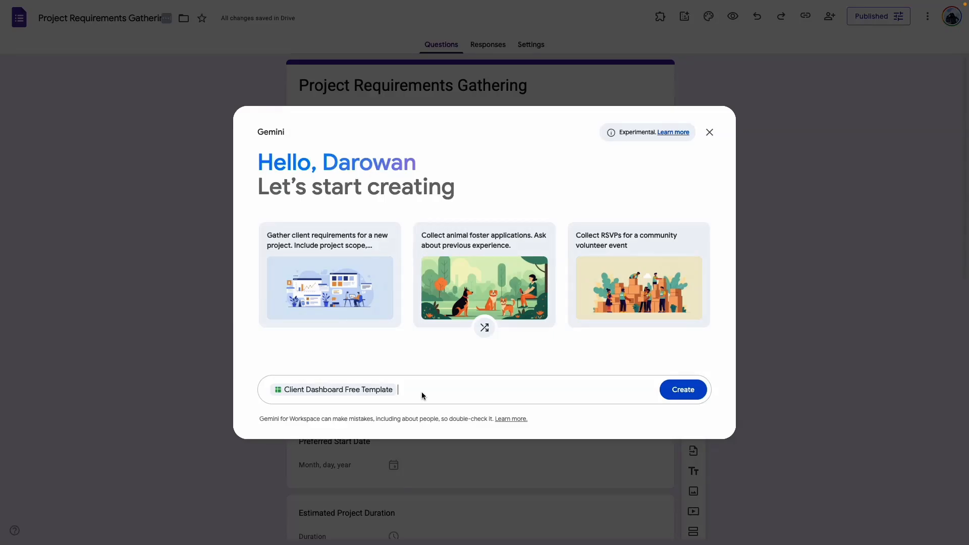
{"action": "type", "text": "Create a form to collect new client information for"}
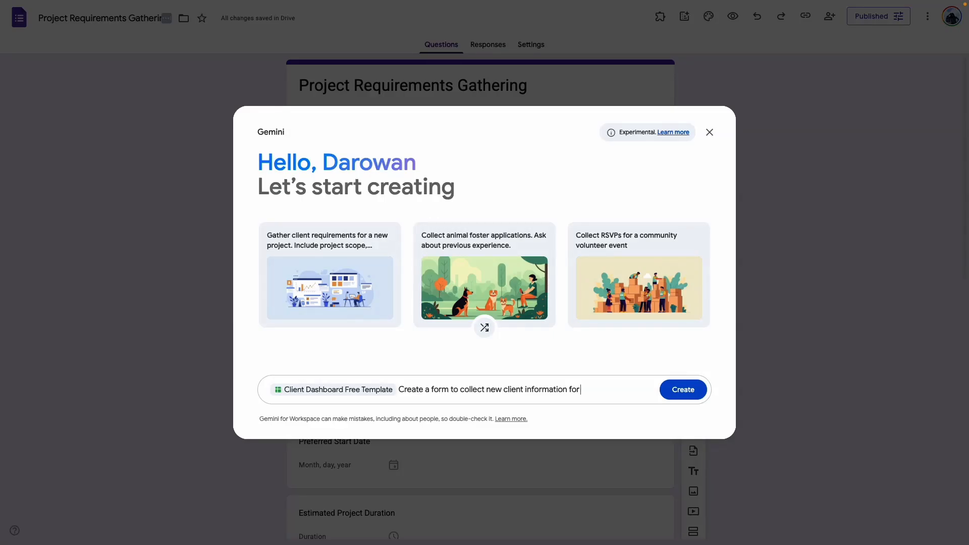
{"action": "type", "text": " a salon business"}
{"action": "left_click", "coordinate": [694, 396]}
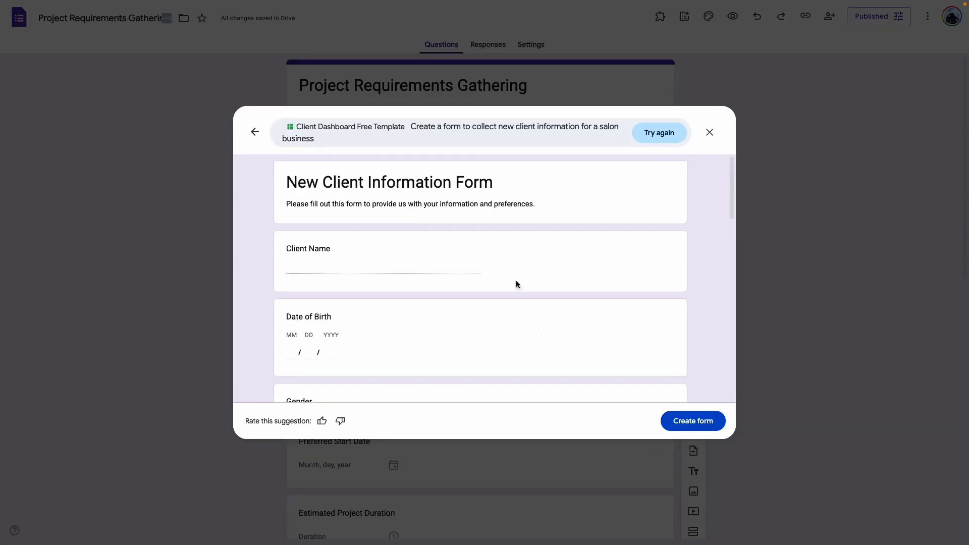
{"action": "scroll", "coordinate": [338, 263], "scroll_direction": "down", "scroll_amount": 1}
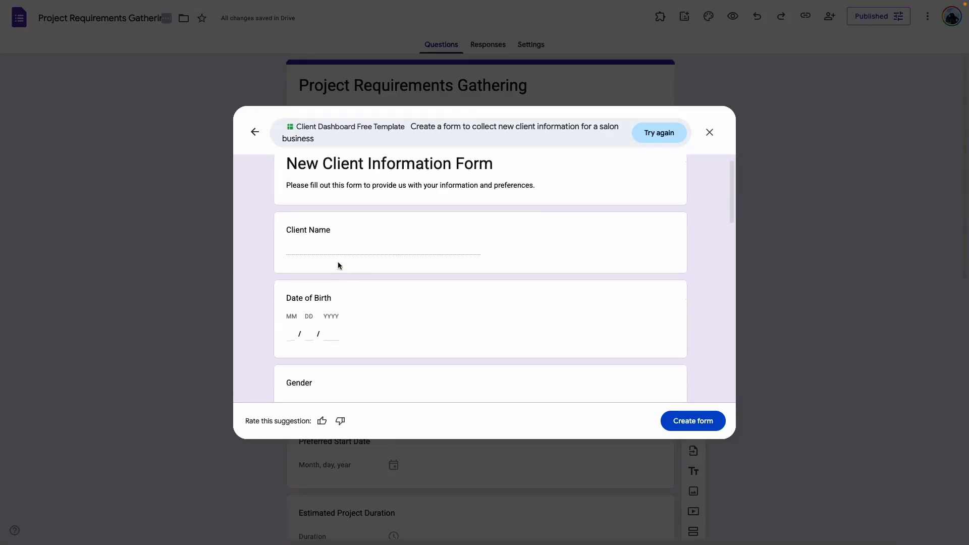
{"action": "scroll", "coordinate": [339, 249], "scroll_direction": "down", "scroll_amount": 5}
{"action": "scroll", "coordinate": [352, 267], "scroll_direction": "down", "scroll_amount": 5}
{"action": "scroll", "coordinate": [389, 243], "scroll_direction": "down", "scroll_amount": 5}
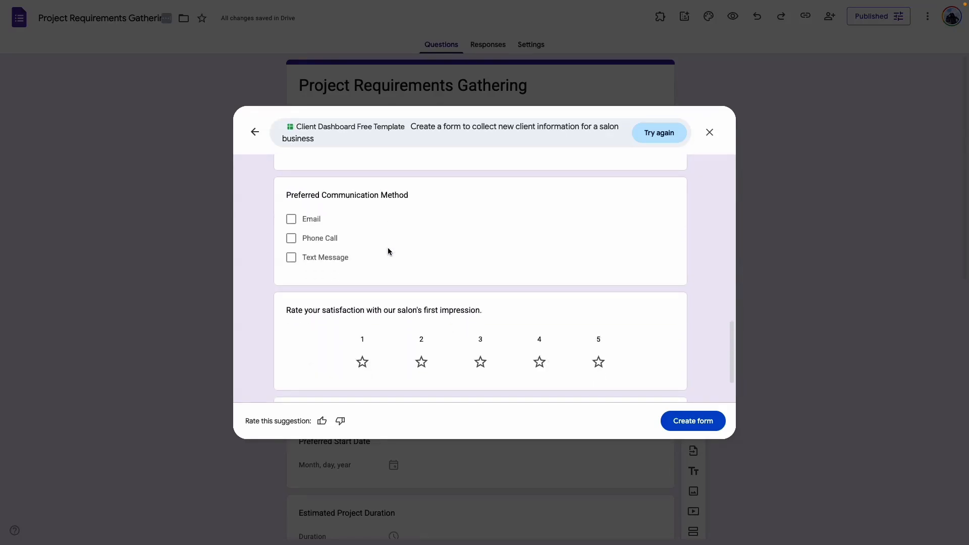
{"action": "scroll", "coordinate": [388, 247], "scroll_direction": "down", "scroll_amount": 2}
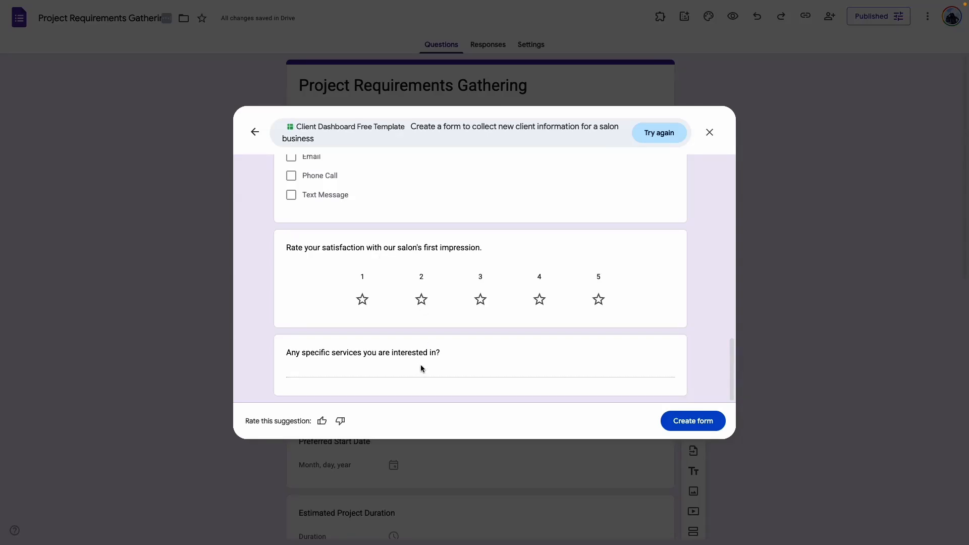
{"action": "scroll", "coordinate": [588, 243], "scroll_direction": "up", "scroll_amount": 4}
Step: Change the prompt's ending from the salon business to "facial care appointment" and regenerate the form draft
{"action": "left_click", "coordinate": [601, 128]}
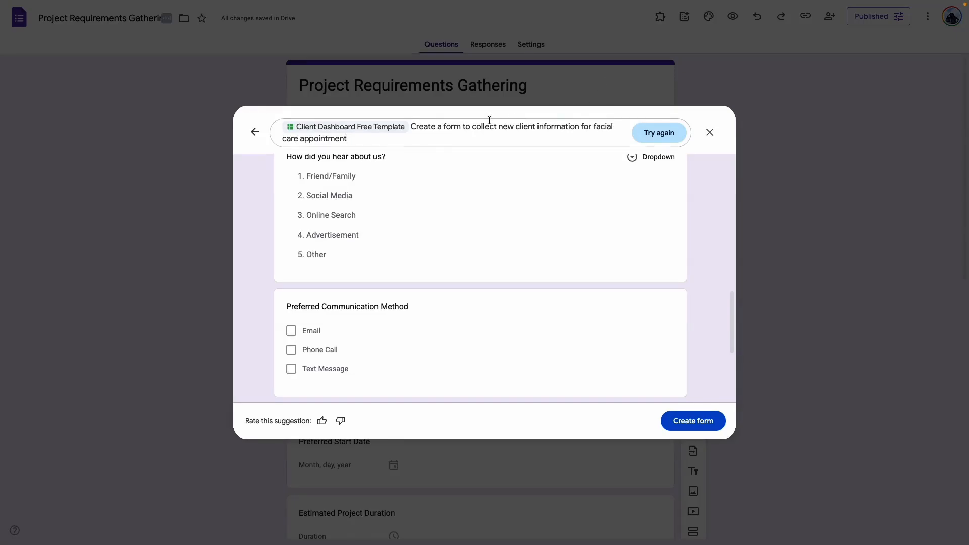
{"action": "left_click", "coordinate": [667, 134]}
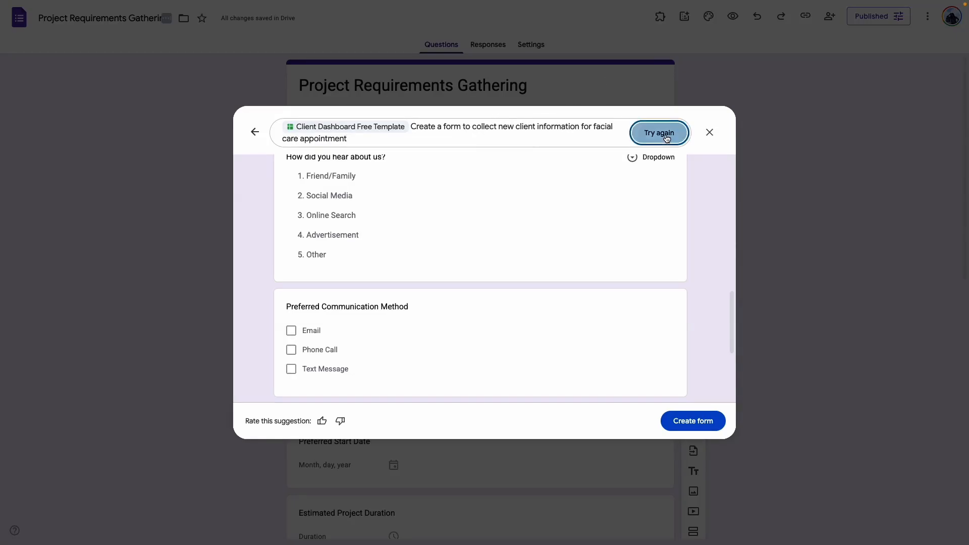
{"action": "scroll", "coordinate": [505, 212], "scroll_direction": "up", "scroll_amount": 5}
{"action": "scroll", "coordinate": [524, 233], "scroll_direction": "up", "scroll_amount": 4}
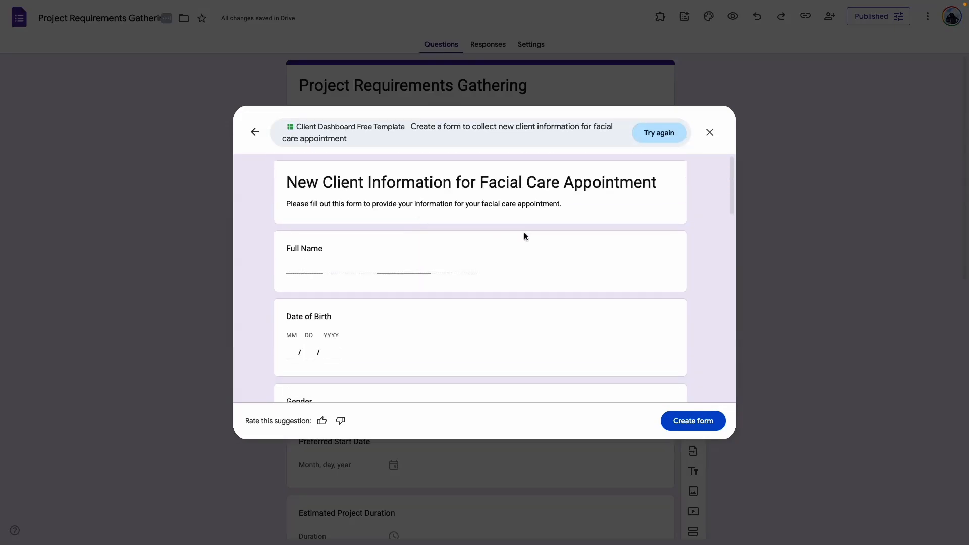
Step: Review the facial care draft through its last question and insert it, replacing the existing form content
{"action": "scroll", "coordinate": [416, 241], "scroll_direction": "down", "scroll_amount": 5}
{"action": "scroll", "coordinate": [405, 256], "scroll_direction": "down", "scroll_amount": 5}
{"action": "scroll", "coordinate": [388, 259], "scroll_direction": "down", "scroll_amount": 1}
{"action": "scroll", "coordinate": [388, 260], "scroll_direction": "up", "scroll_amount": 2}
{"action": "scroll", "coordinate": [387, 258], "scroll_direction": "down", "scroll_amount": 2}
{"action": "scroll", "coordinate": [387, 258], "scroll_direction": "down", "scroll_amount": 4}
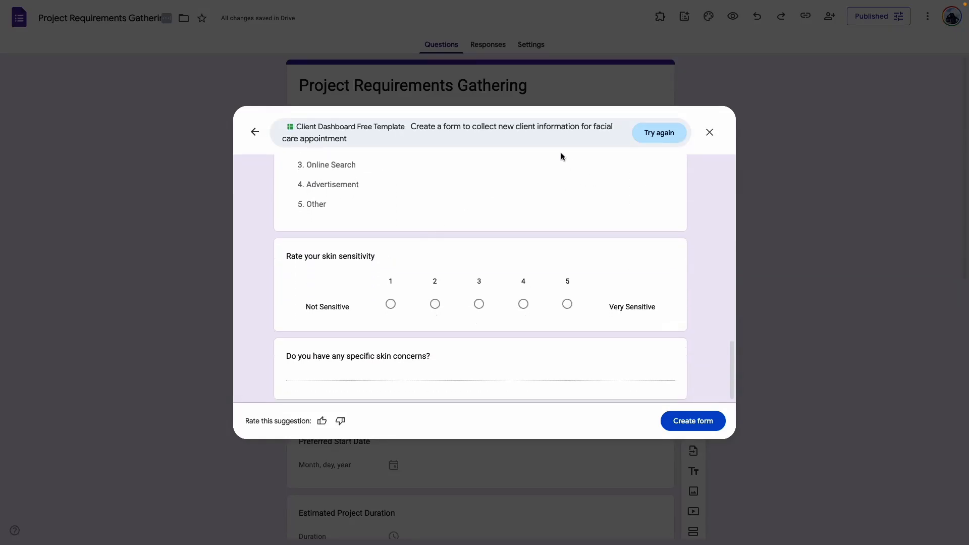
{"action": "scroll", "coordinate": [421, 270], "scroll_direction": "down", "scroll_amount": 1}
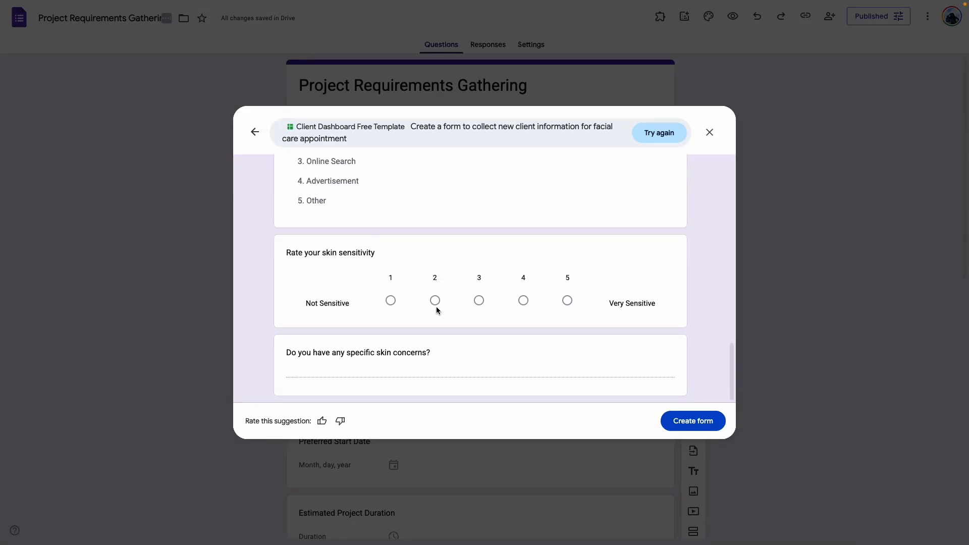
{"action": "left_click", "coordinate": [693, 423]}
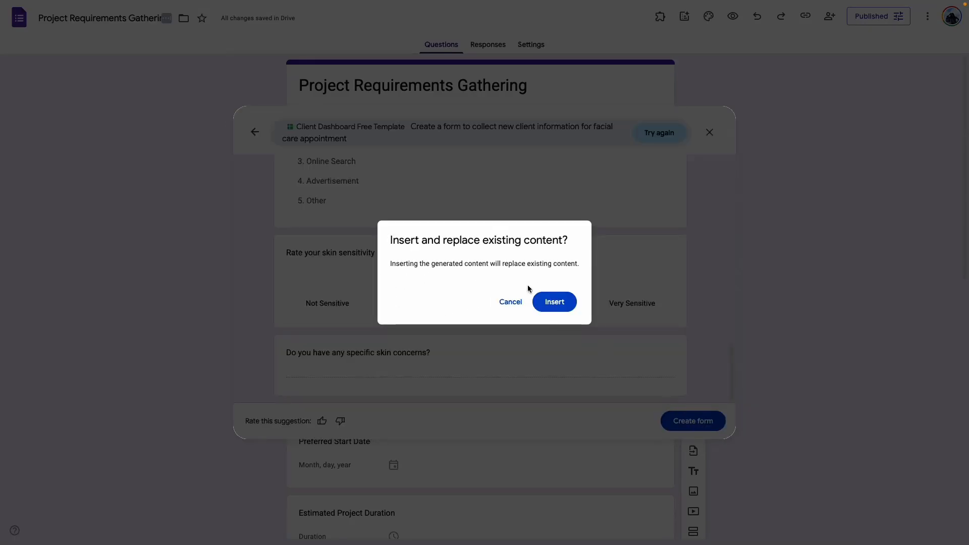
{"action": "left_click", "coordinate": [557, 307]}
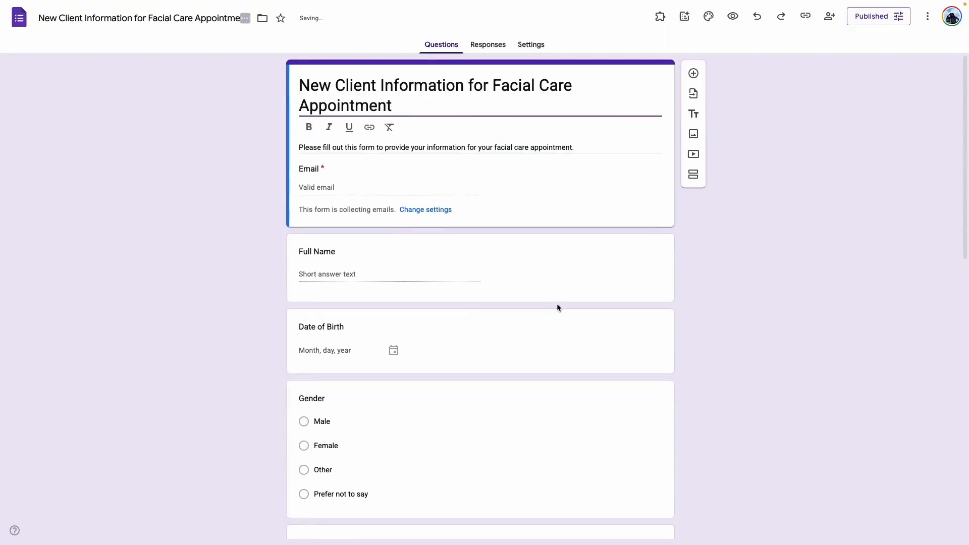
Step: Look over the inserted facial care form and check its responses, returning to the questions
{"action": "scroll", "coordinate": [507, 222], "scroll_direction": "down", "scroll_amount": 13}
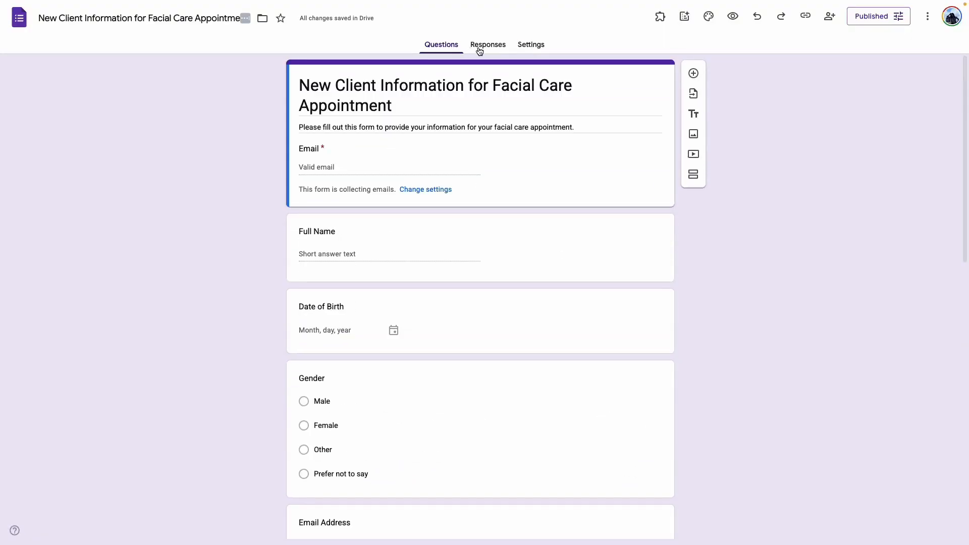
{"action": "left_click", "coordinate": [479, 48]}
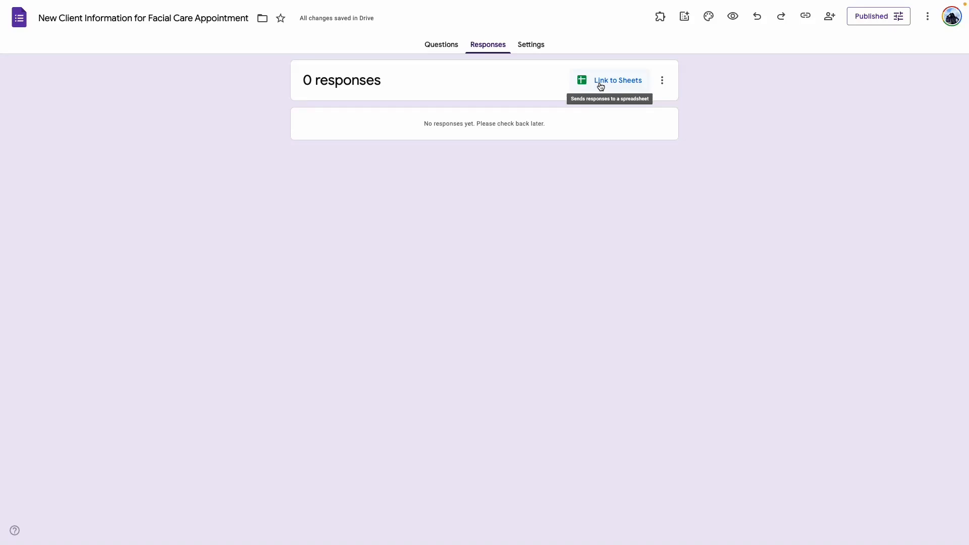
{"action": "left_click", "coordinate": [440, 49]}
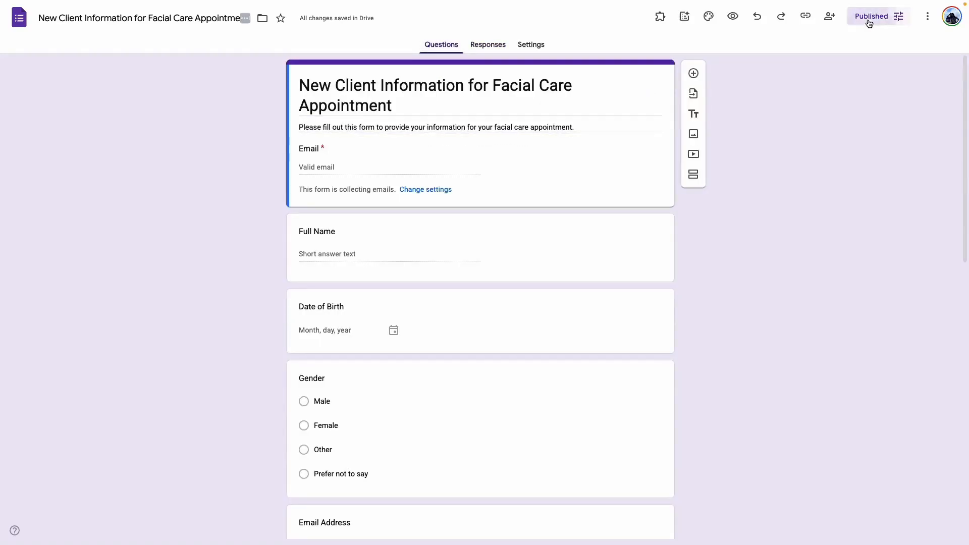
Step: Copy the facial care form's responder link from its published options
{"action": "left_click", "coordinate": [870, 20]}
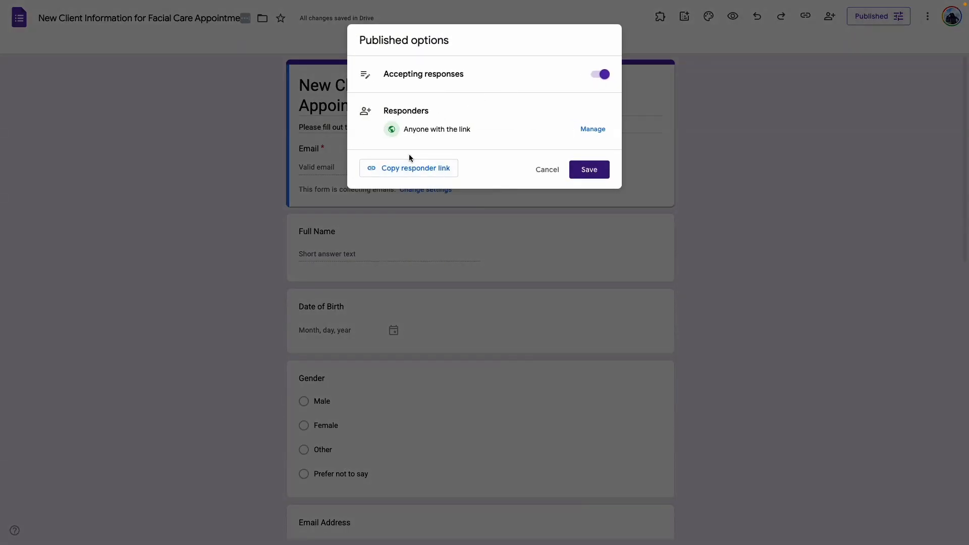
{"action": "left_click", "coordinate": [427, 170]}
{"action": "left_click", "coordinate": [374, 231]}
{"action": "left_click", "coordinate": [504, 231]}
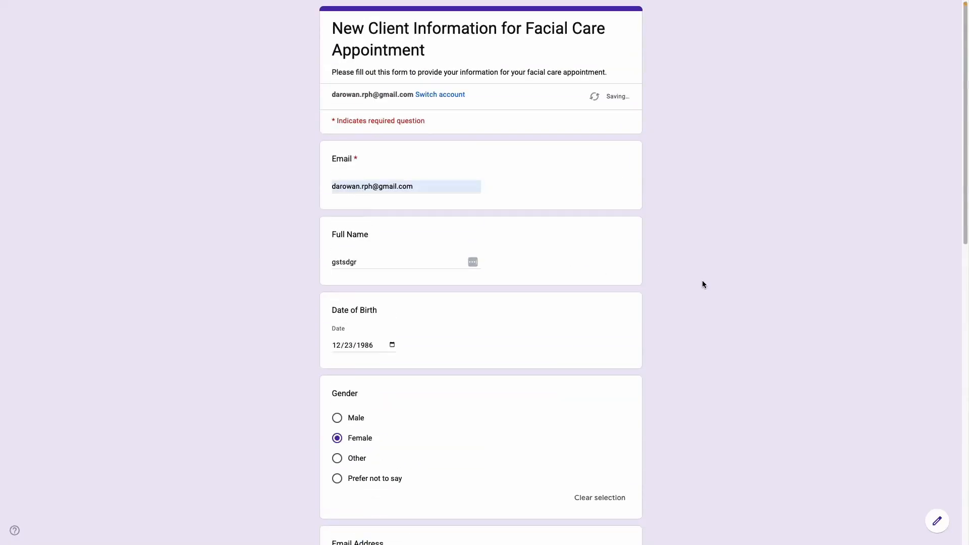
Step: Submit the test response on the responder form and open the form's responses by question
{"action": "scroll", "coordinate": [702, 280], "scroll_direction": "down", "scroll_amount": 2}
{"action": "scroll", "coordinate": [674, 275], "scroll_direction": "up", "scroll_amount": 2}
{"action": "scroll", "coordinate": [525, 257], "scroll_direction": "down", "scroll_amount": 10}
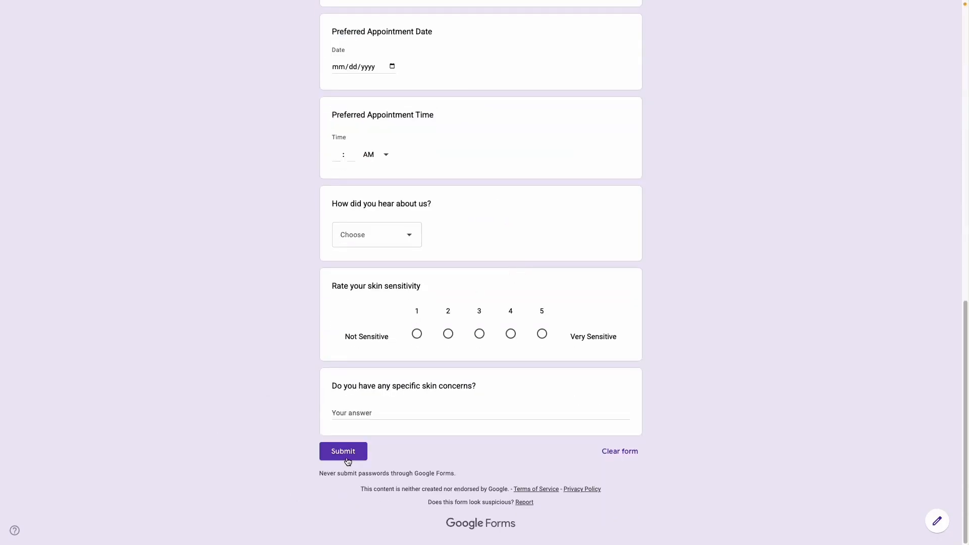
{"action": "left_click", "coordinate": [349, 457]}
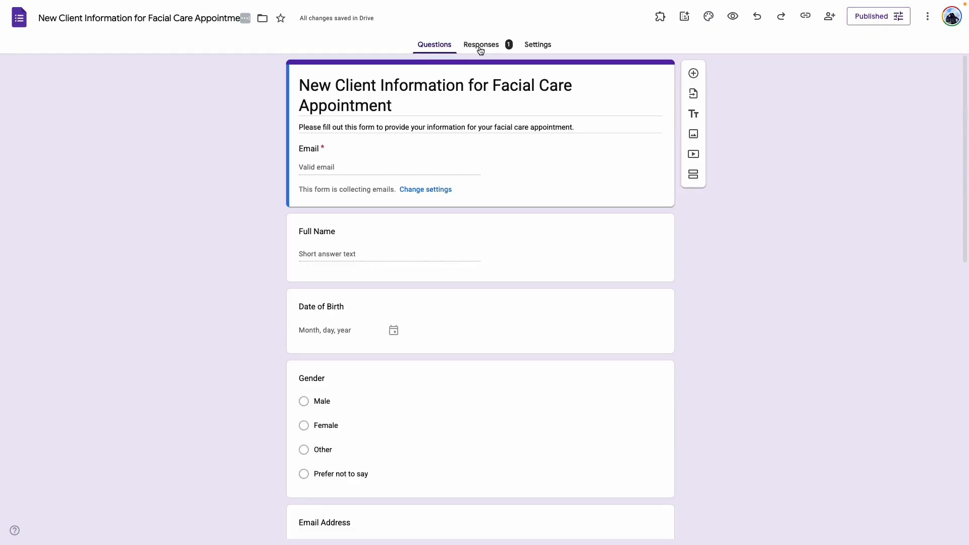
{"action": "left_click", "coordinate": [481, 46]}
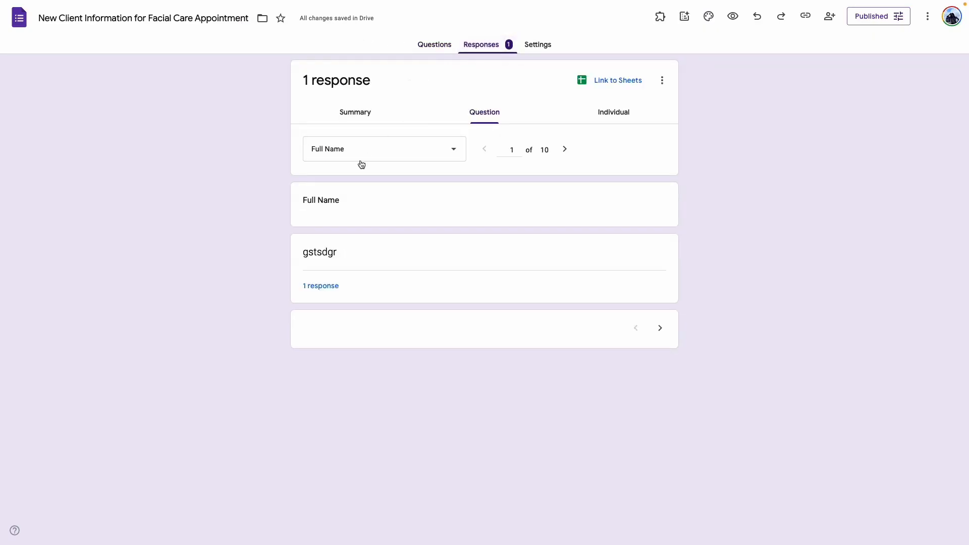
Step: Try linking the responses to an existing spreadsheet, cancel the destination choice and return to the questions
{"action": "left_click", "coordinate": [600, 83]}
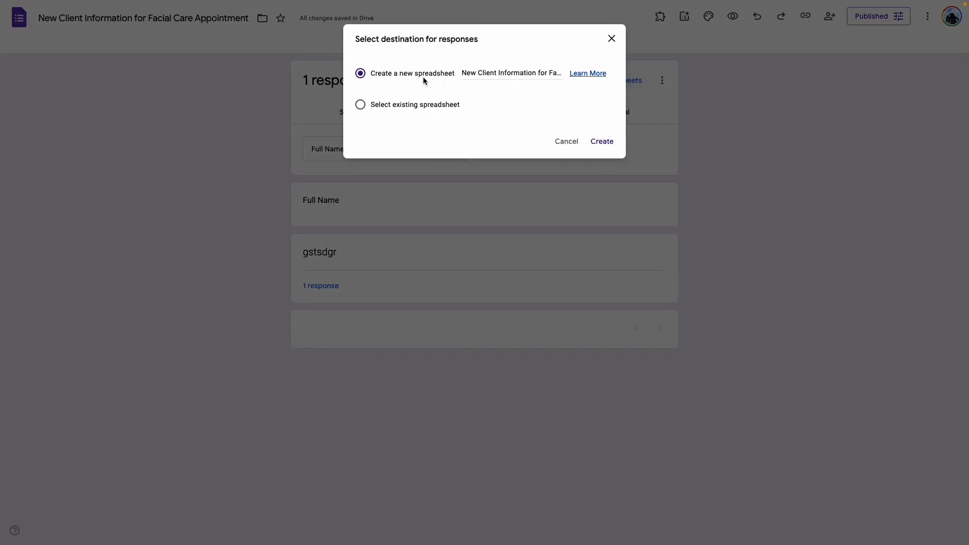
{"action": "left_click", "coordinate": [416, 104]}
{"action": "left_click", "coordinate": [603, 142]}
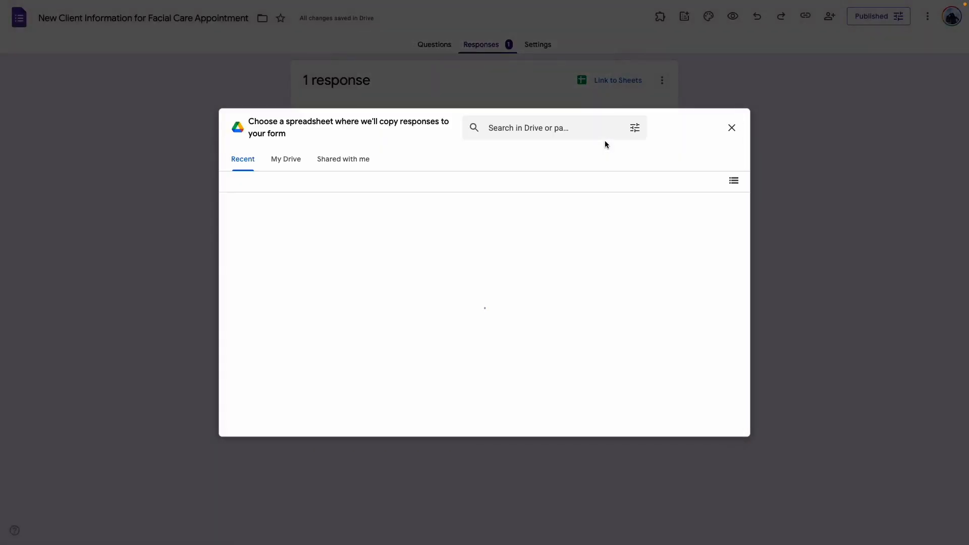
{"action": "left_click", "coordinate": [730, 126]}
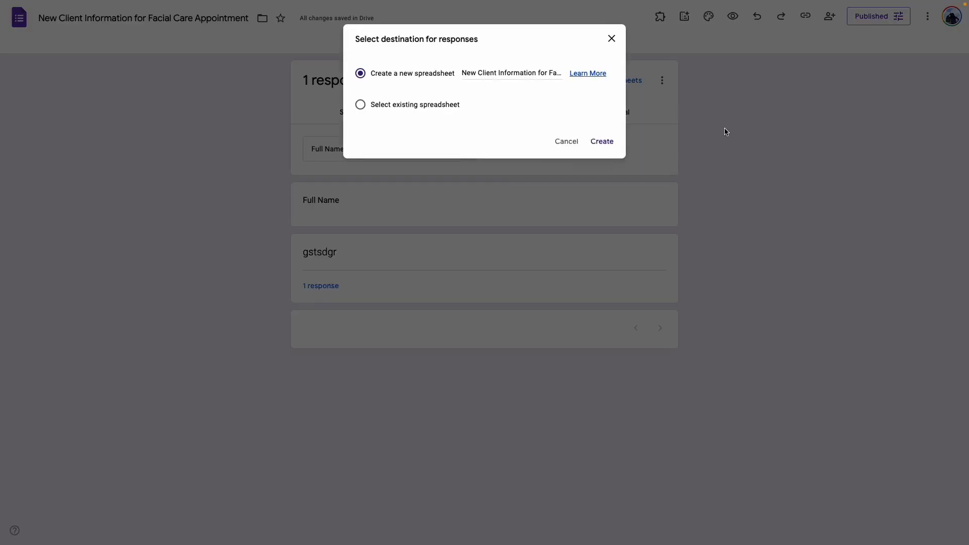
{"action": "left_click", "coordinate": [613, 39]}
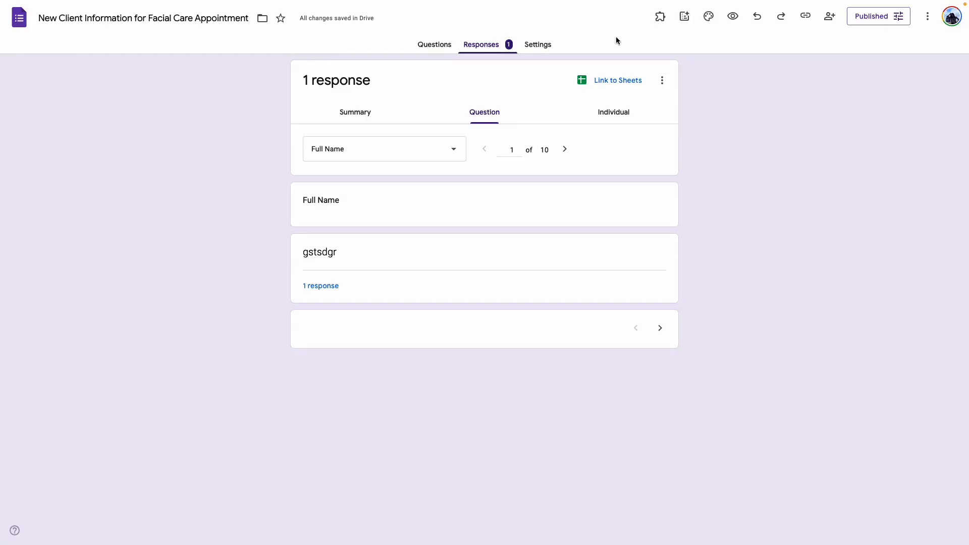
{"action": "left_click", "coordinate": [421, 44]}
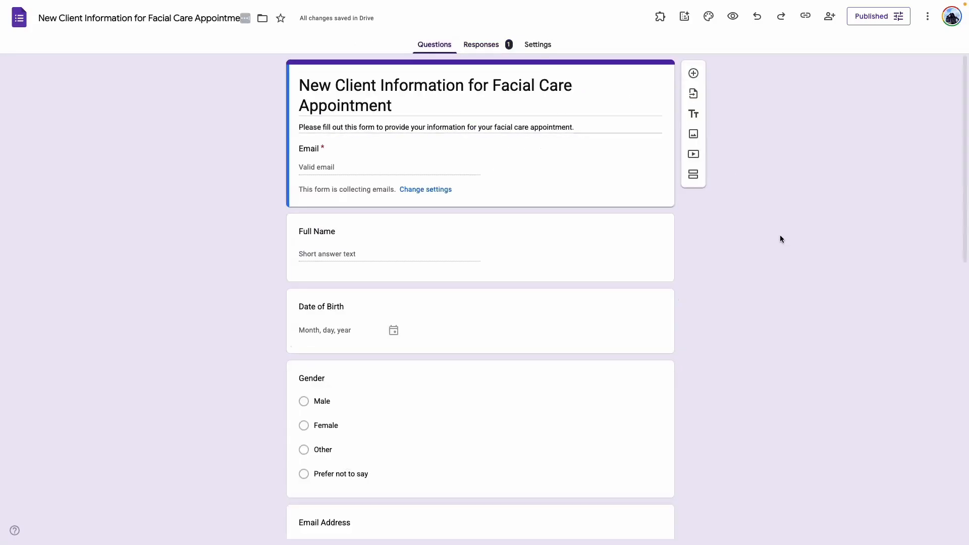